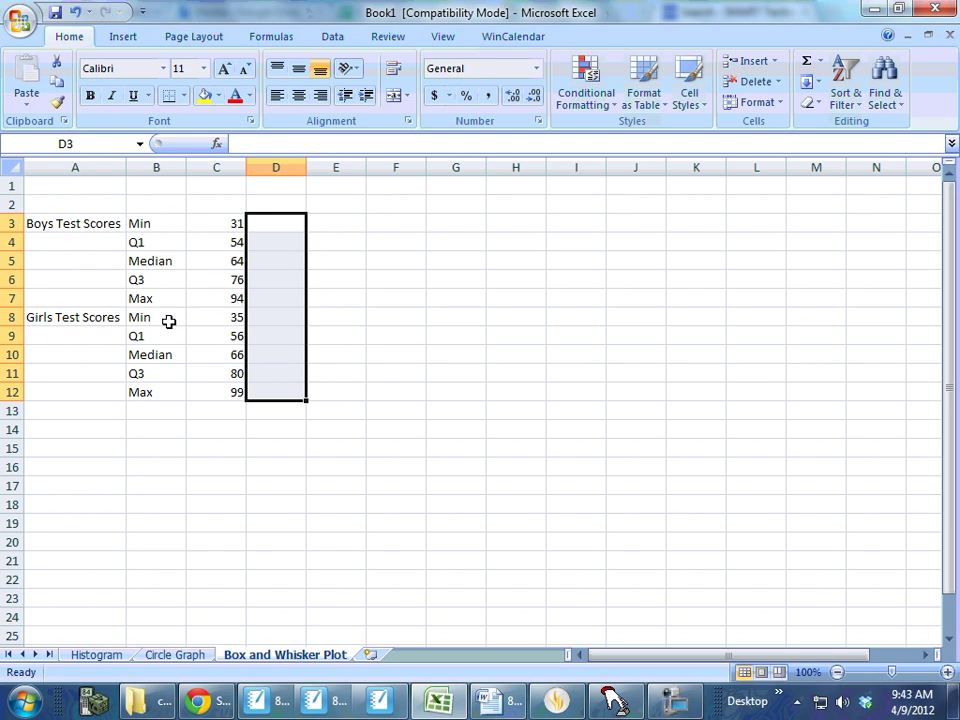
Enter the value 3 beside each of the five Boys Test Scores figures, in cells D3 through D7.
left_click(266, 228)
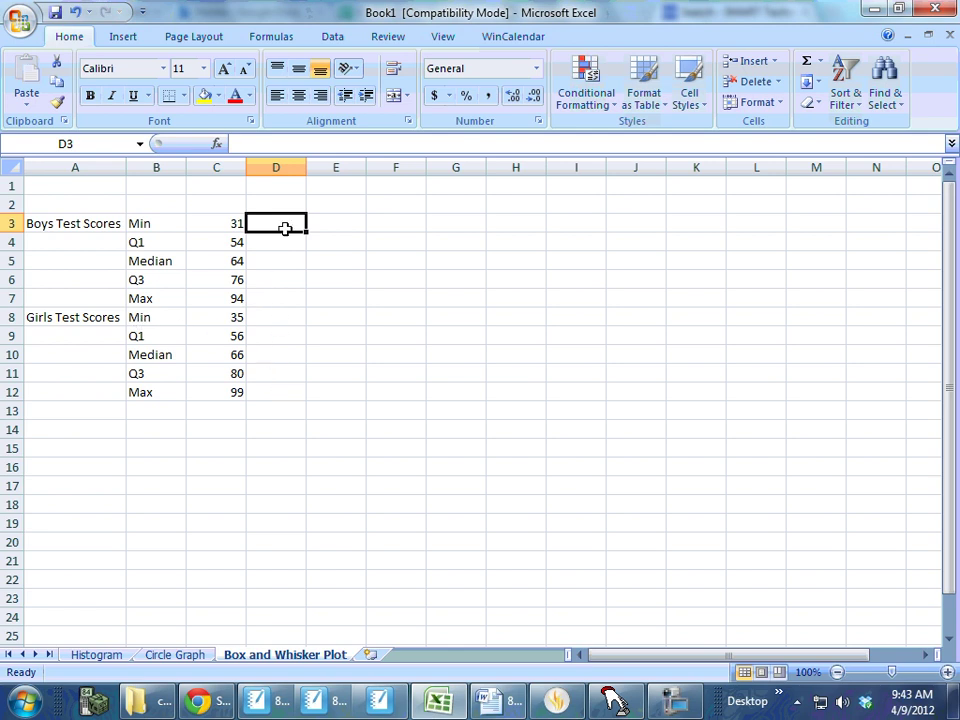
type("3")
key("Return")
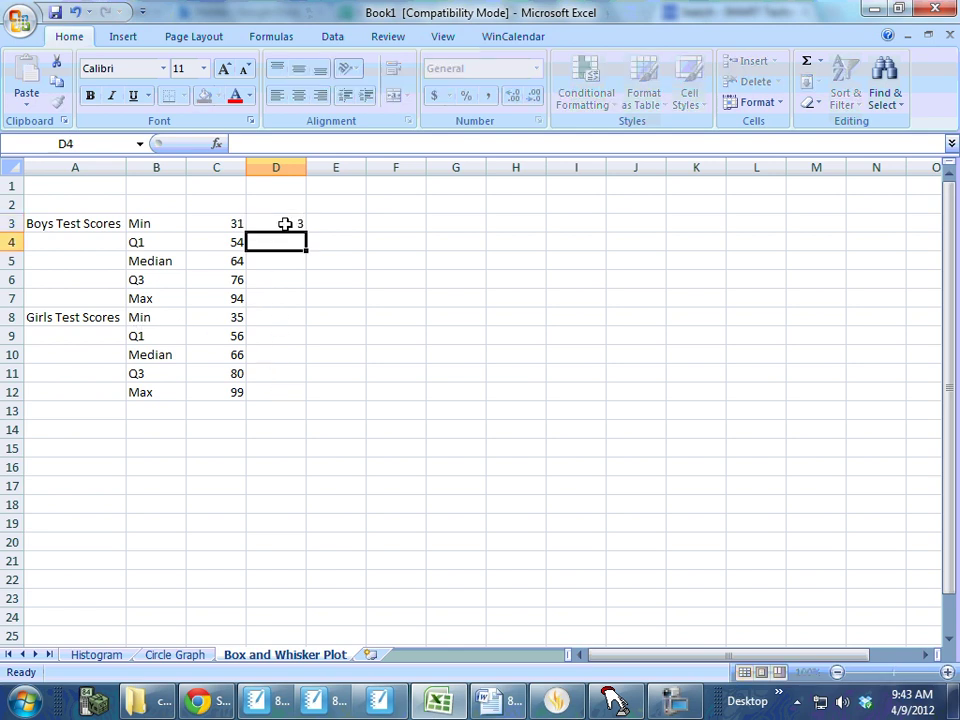
type("3")
key("Return")
type("3")
key("Return")
type("3")
key("Return")
type("3")
key("Return")
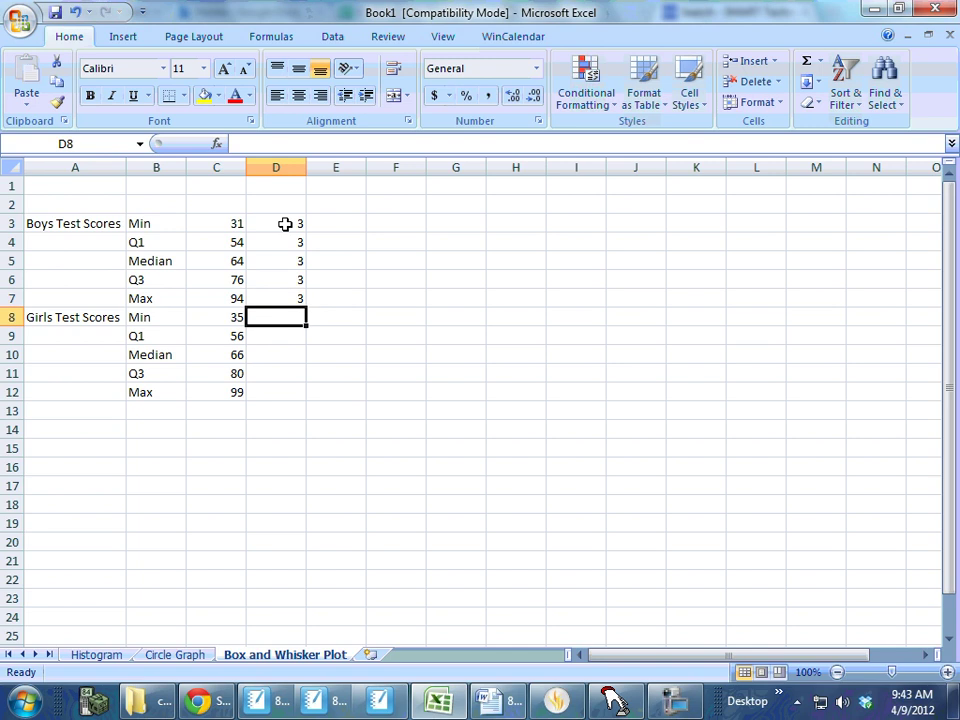
Enter the value 8 beside each of the five Girls Test Scores figures, in cells D8 through D12.
type("8")
key("Return")
type("8")
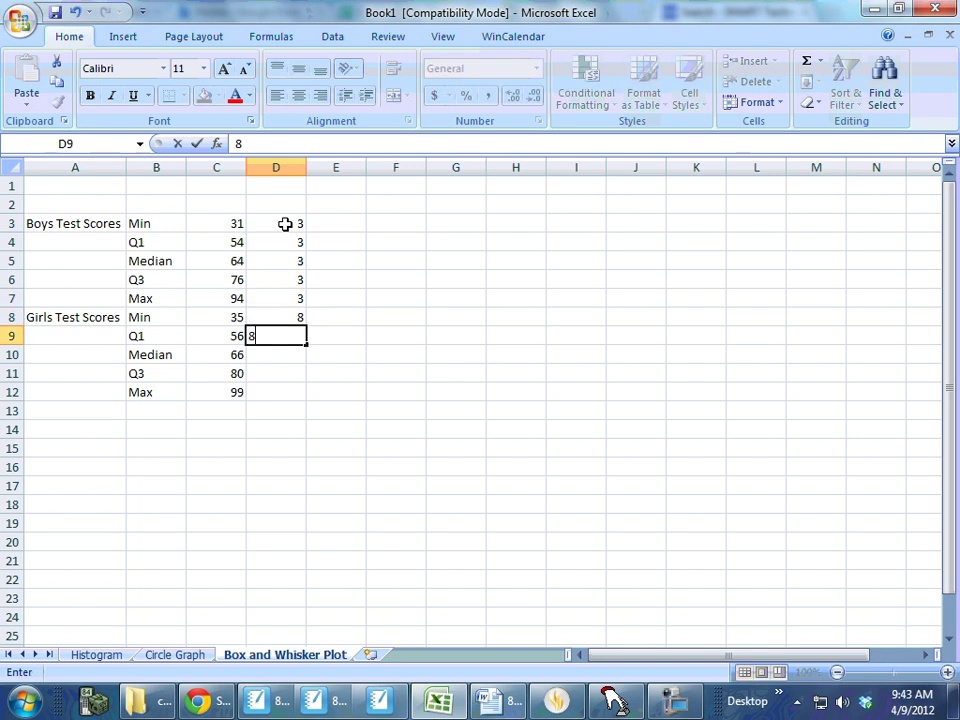
key("Return")
type("8")
key("Return")
type("8")
key("Return")
type("8")
key("Return")
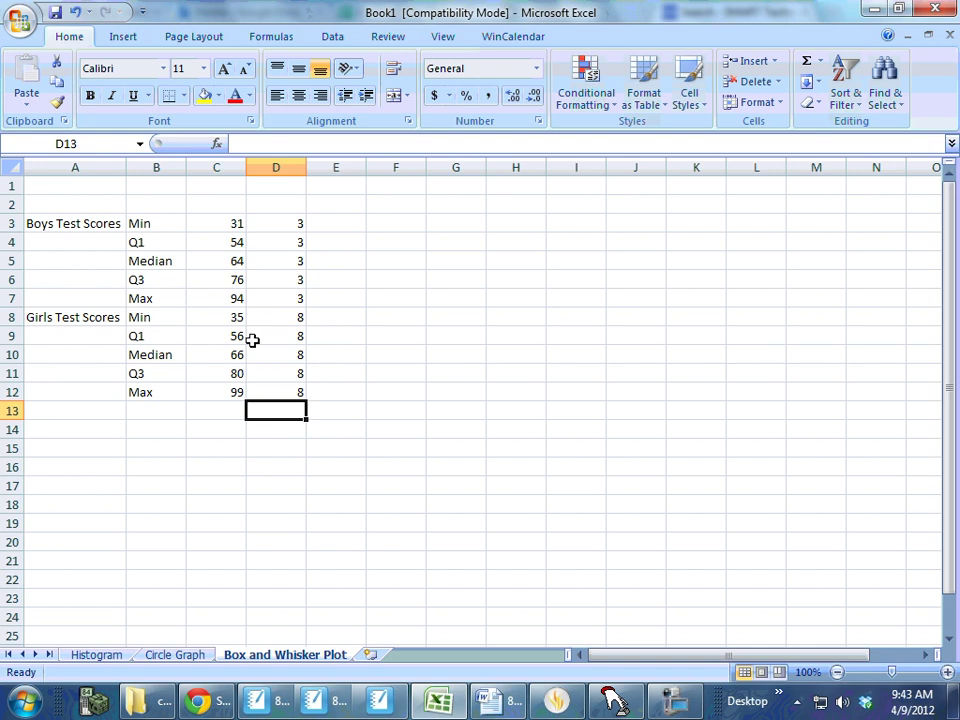
Insert a markers-only scatter chart from C3:D12 and apply the first chart layout, with chart and axis titles.
left_click(226, 222)
left_click_drag(247, 232, 296, 388)
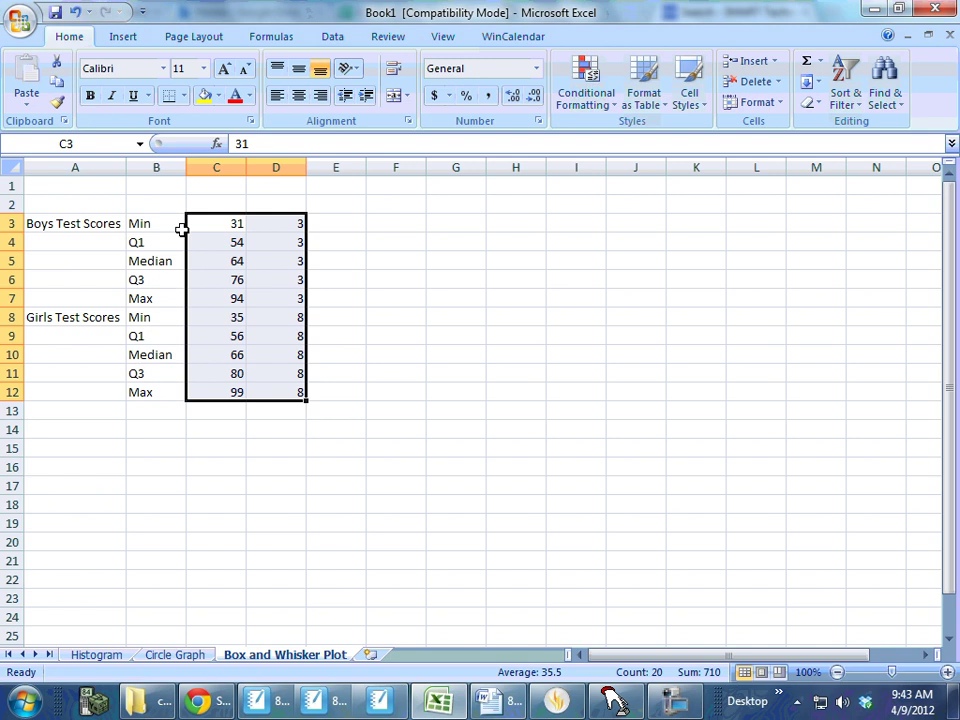
left_click(116, 42)
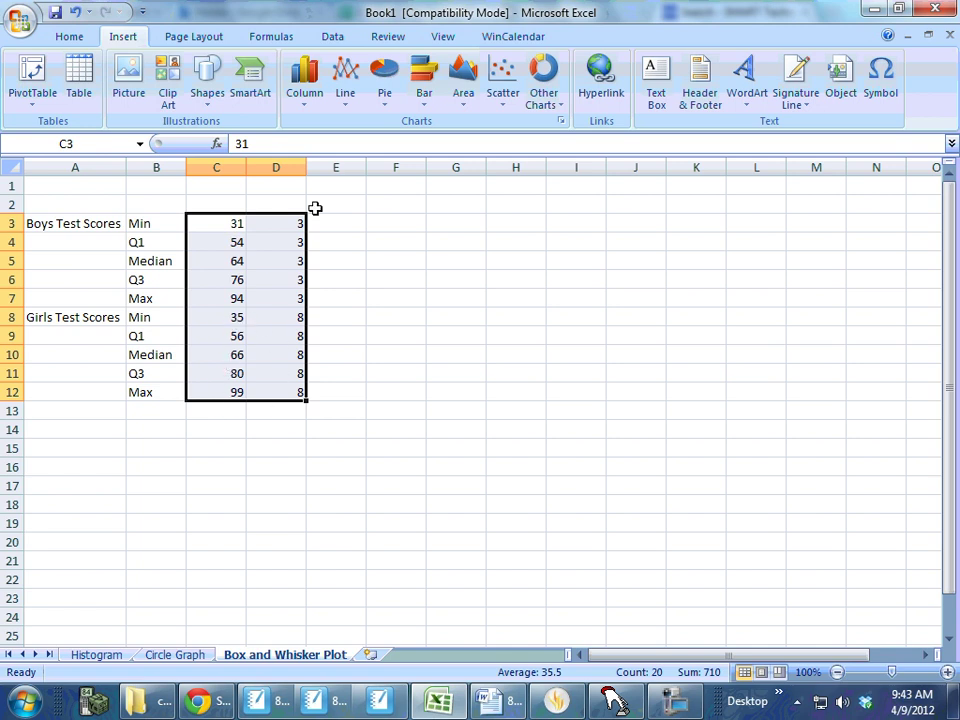
left_click(505, 95)
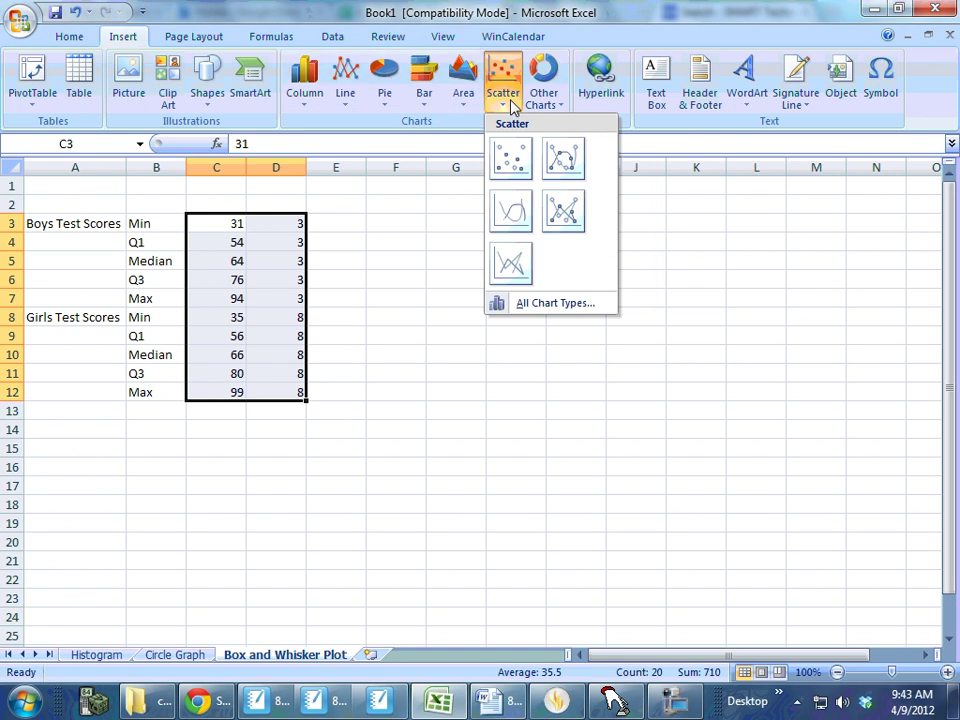
left_click(510, 158)
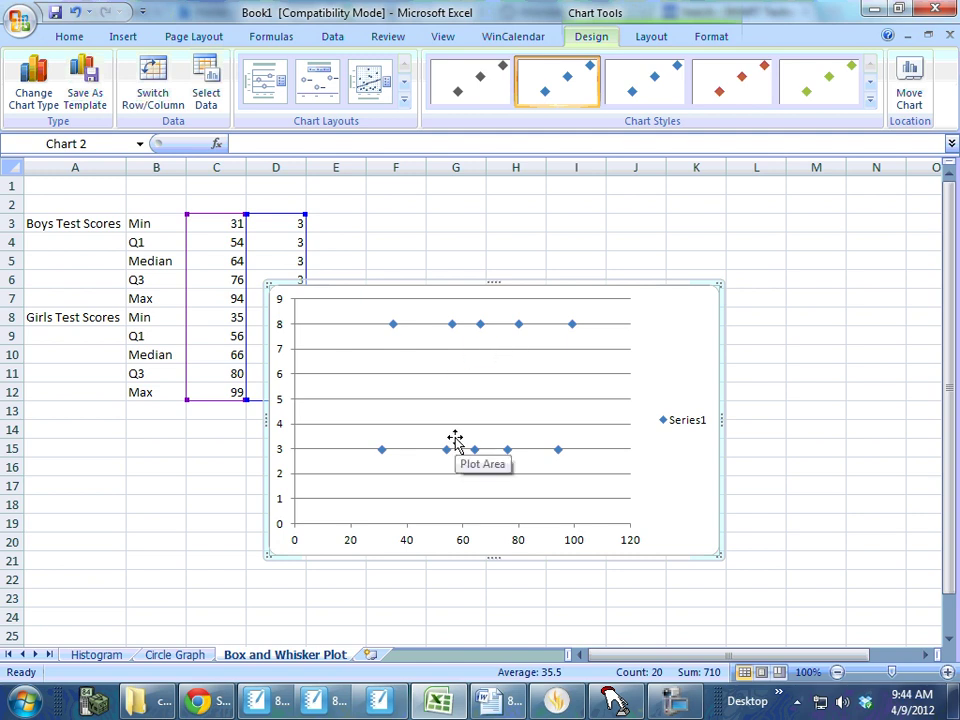
left_click(260, 88)
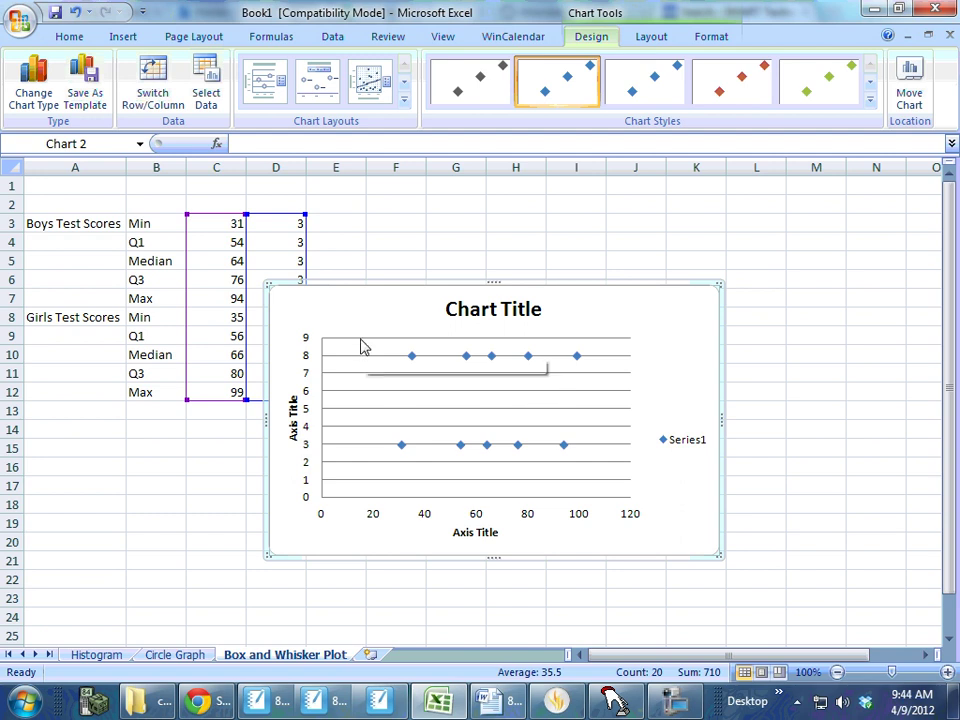
Format the chart's major horizontal gridlines as a solid white line so they blend into the background.
left_click(362, 340)
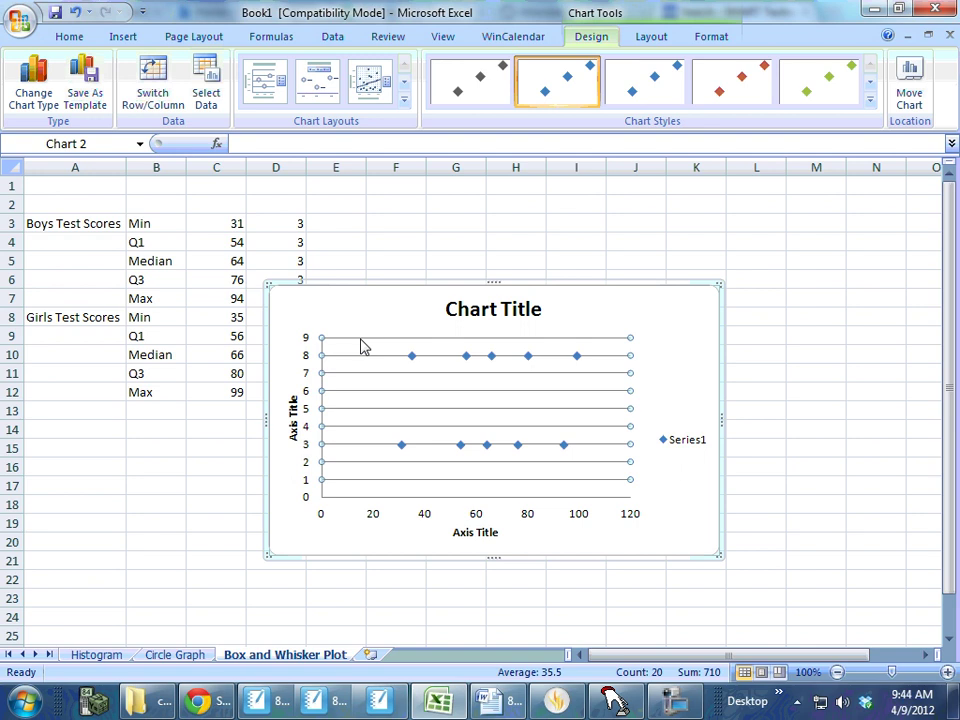
right_click(363, 347)
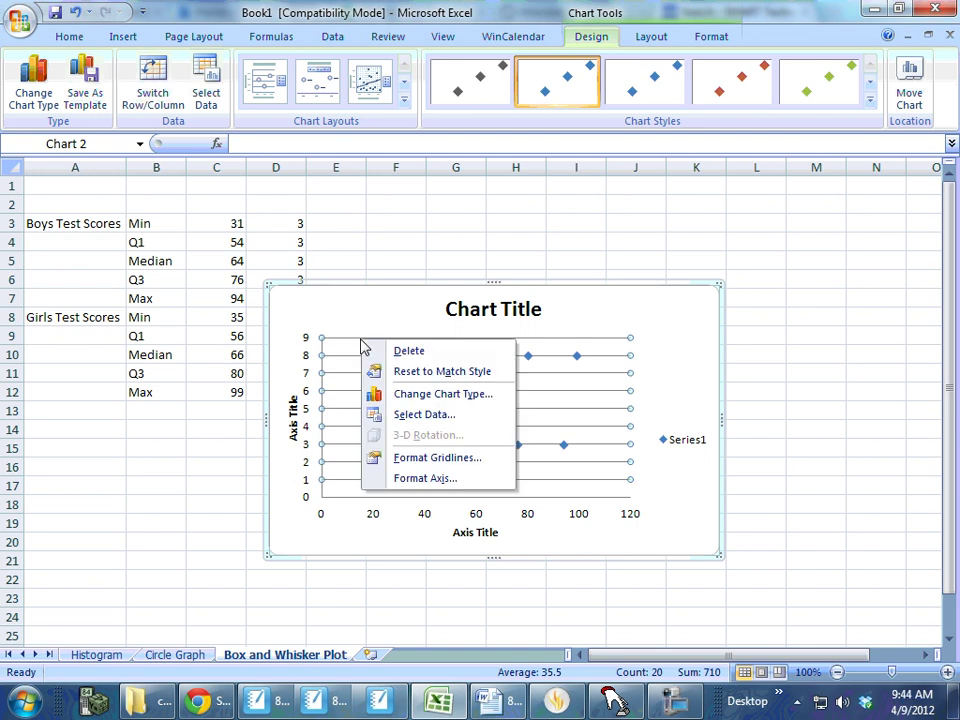
left_click(407, 459)
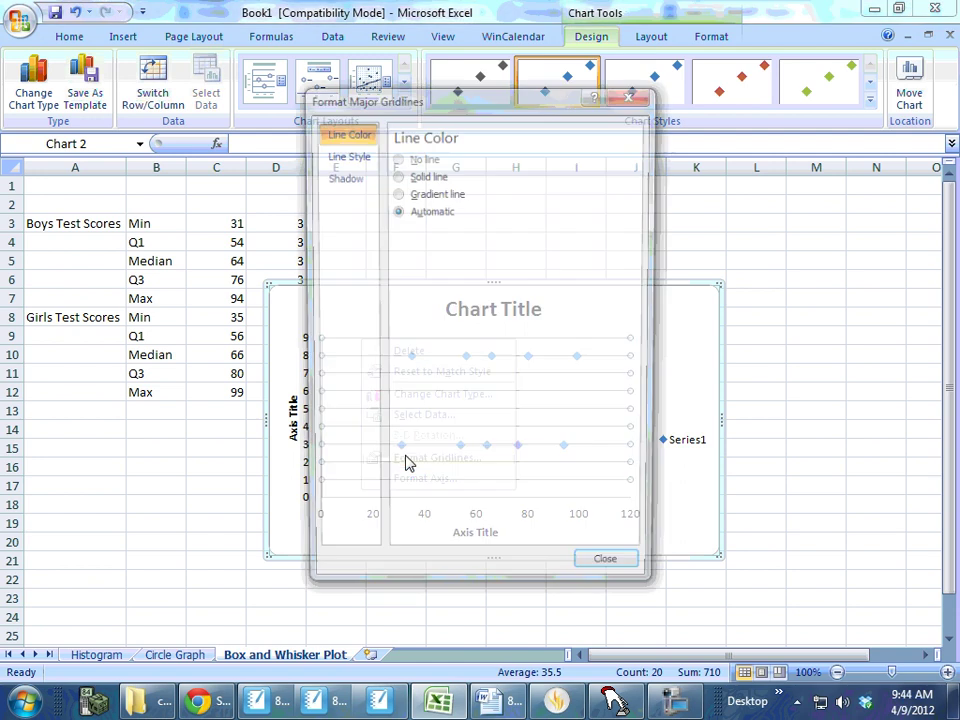
left_click(343, 156)
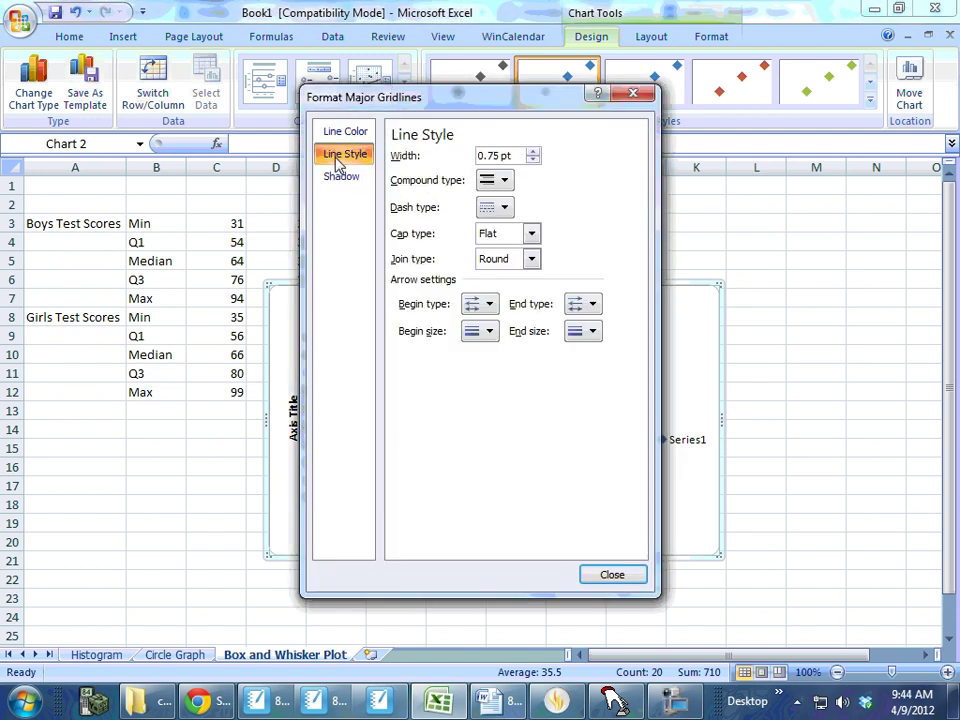
left_click(338, 134)
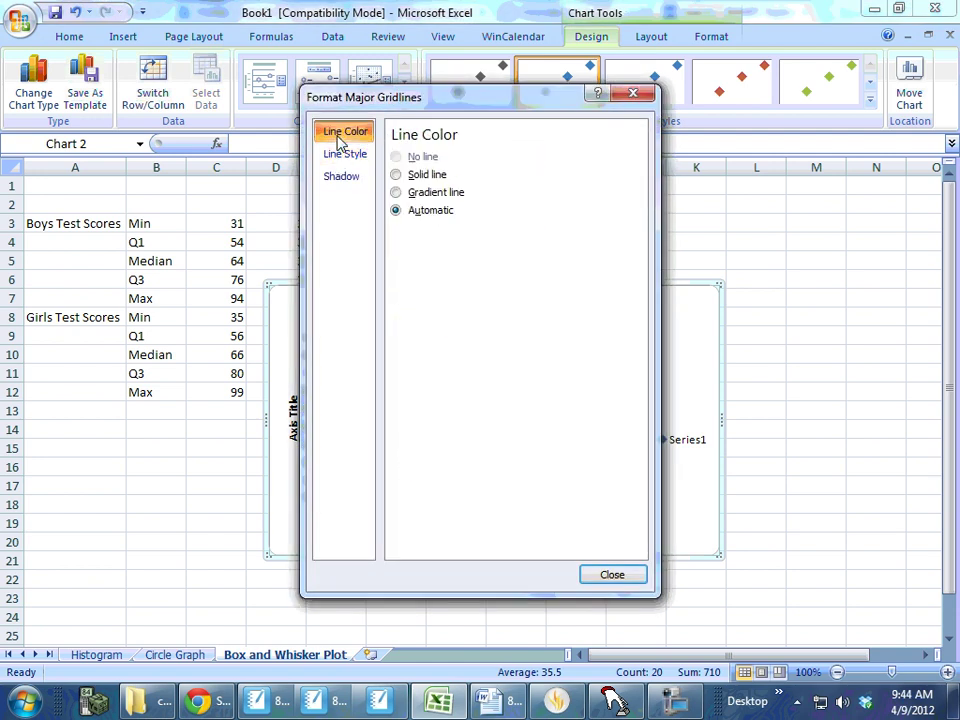
left_click(413, 176)
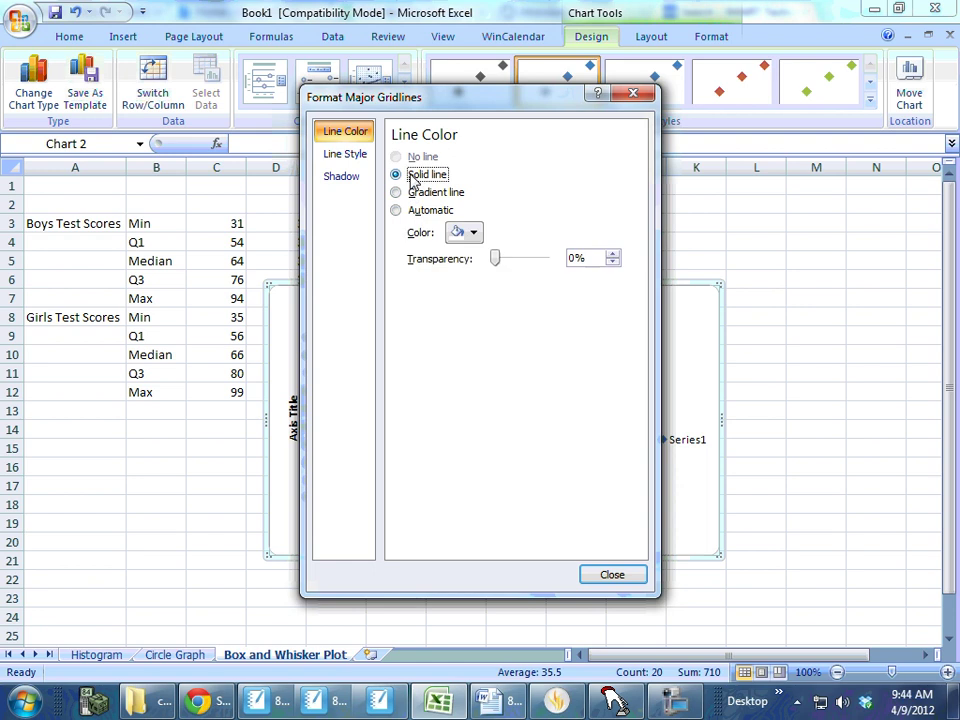
left_click(472, 233)
left_click(453, 276)
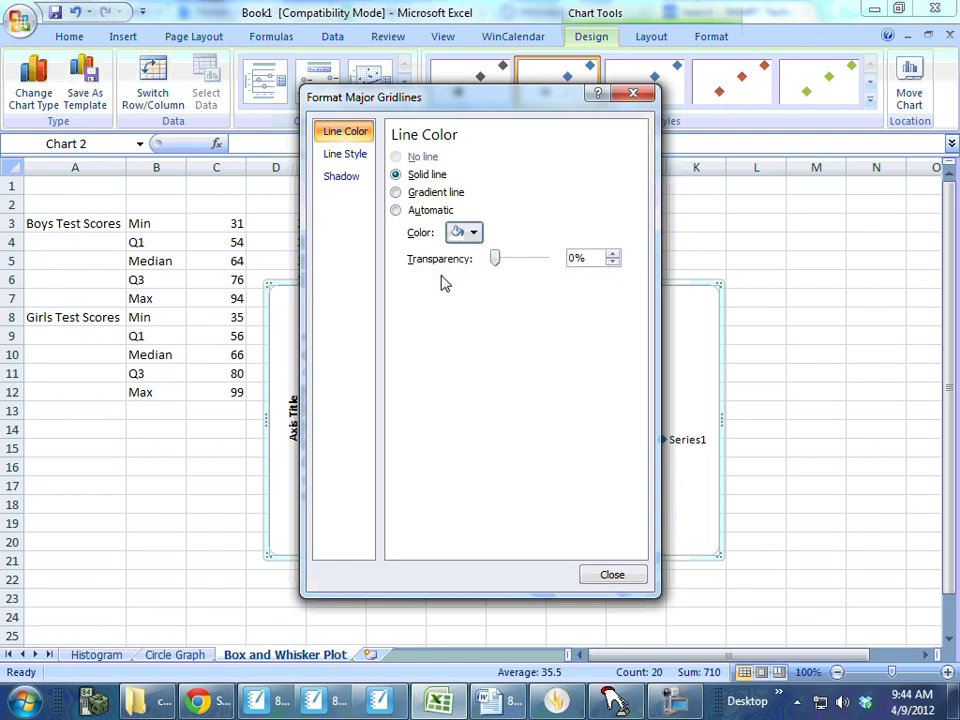
left_click(612, 574)
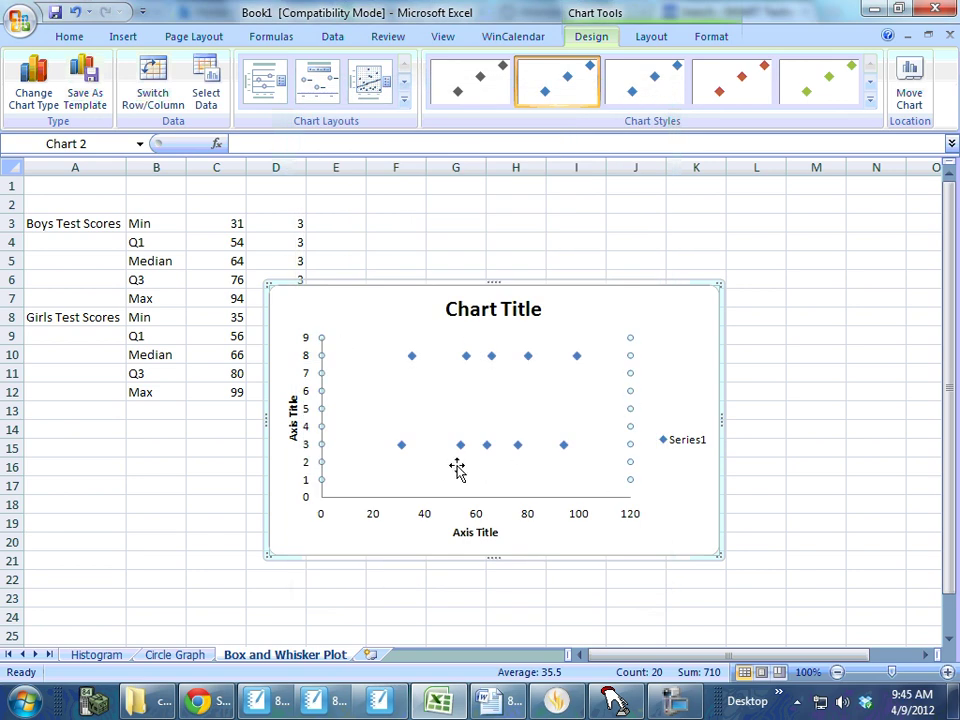
Review the line color settings of the chart's major gridlines.
right_click(331, 339)
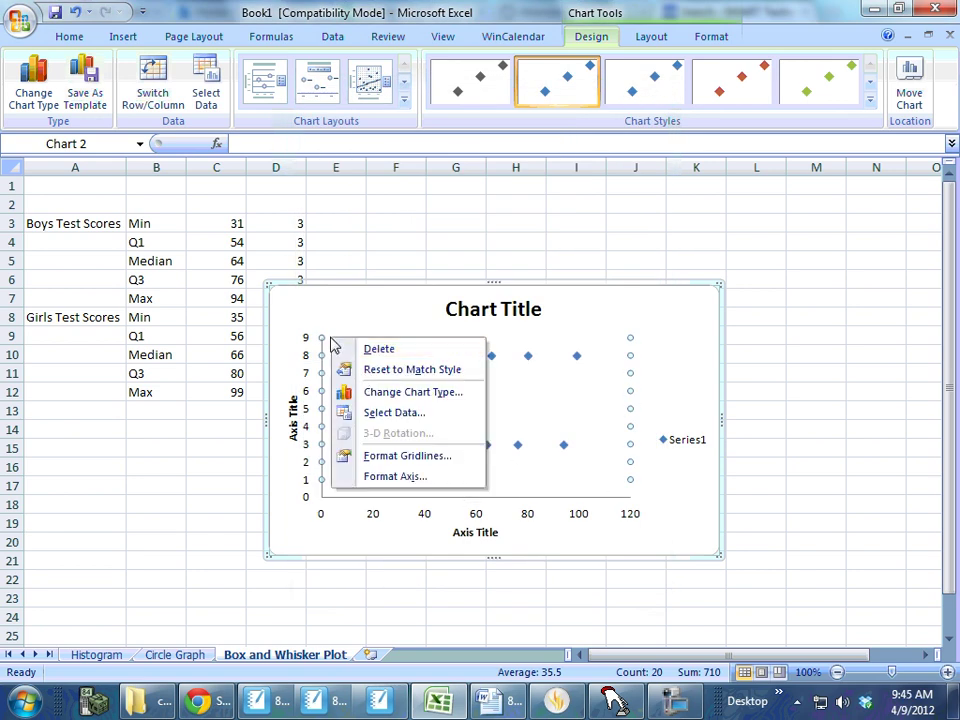
left_click(398, 455)
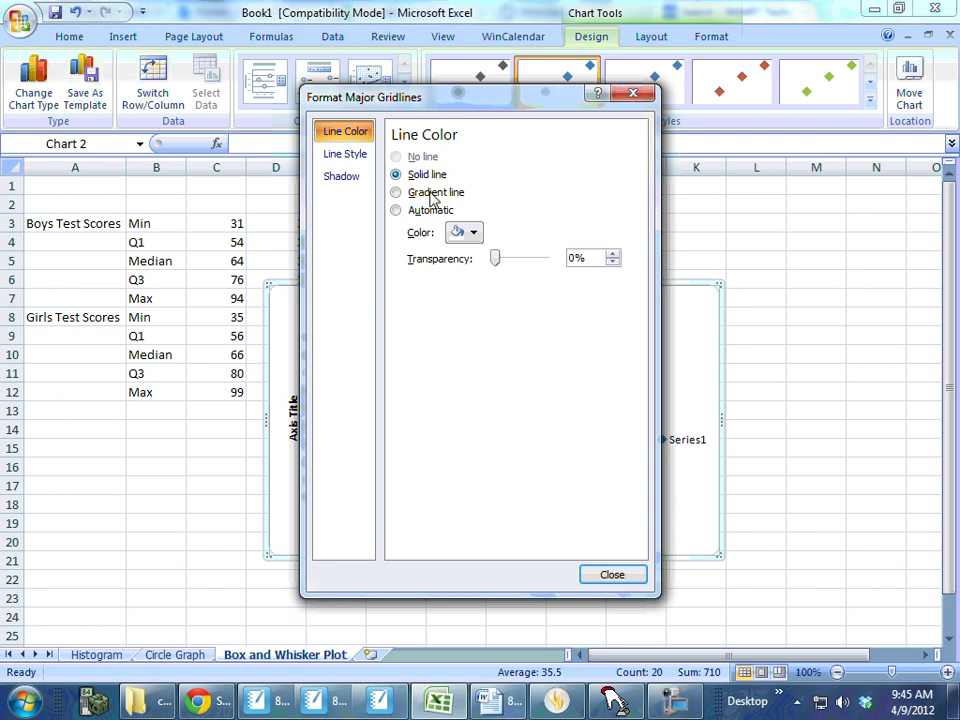
left_click(611, 574)
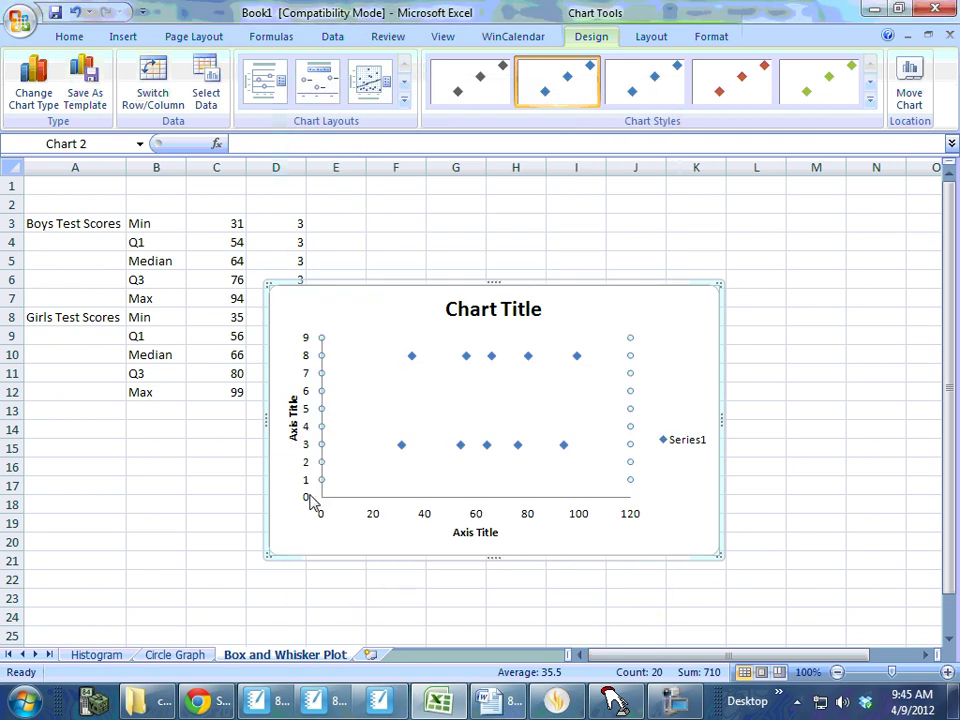
Delete the vertical axis, the vertical axis title and the Series1 legend from the chart.
left_click(310, 428)
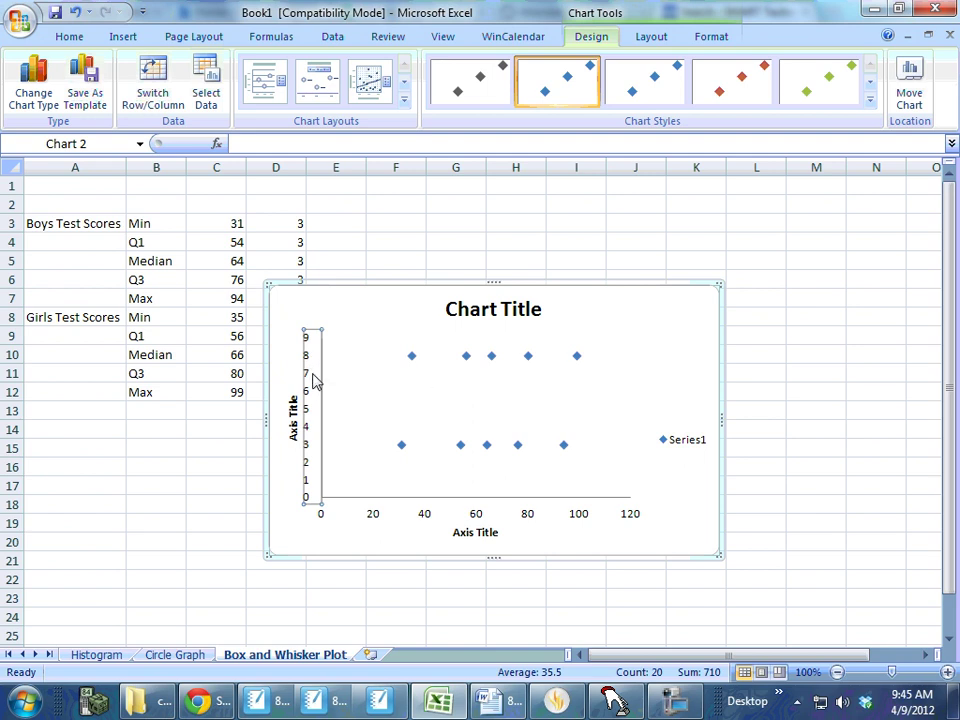
key("Delete")
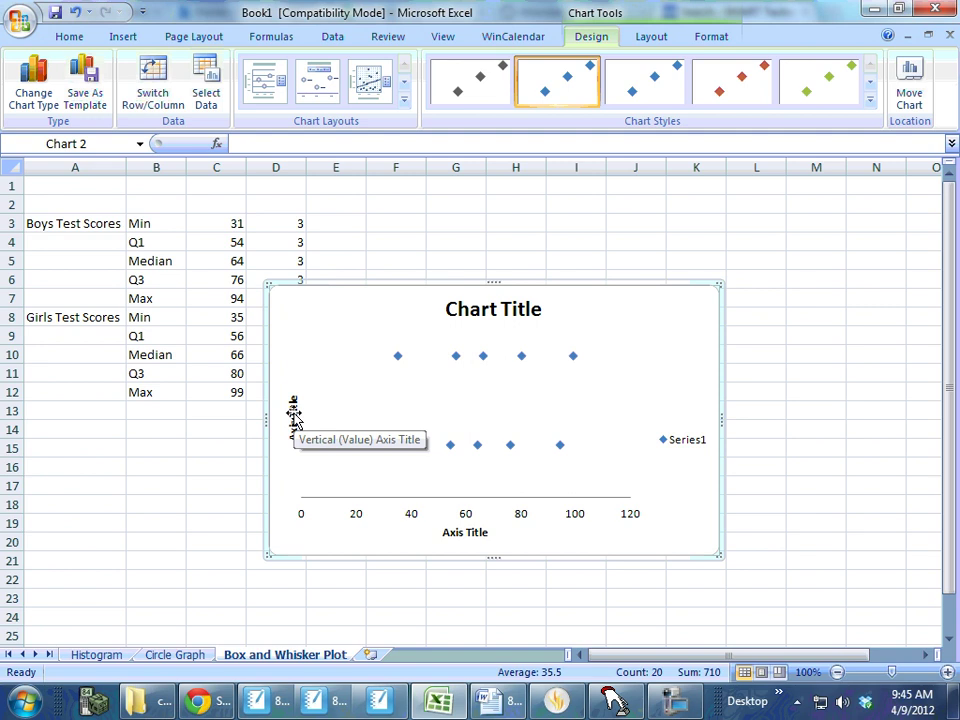
left_click(294, 415)
key("Delete")
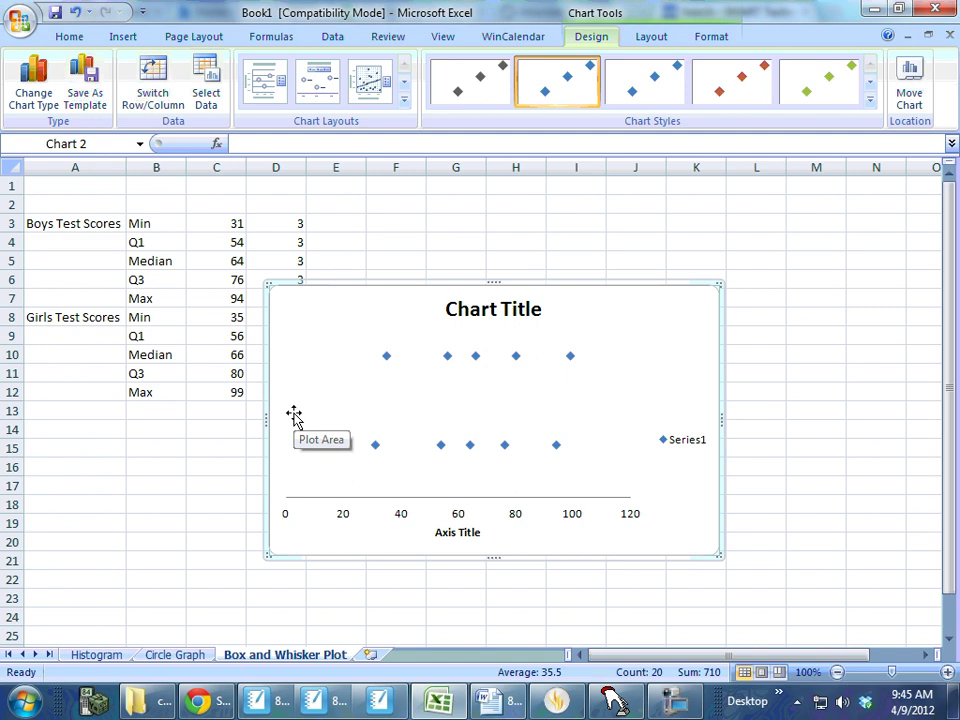
left_click(687, 447)
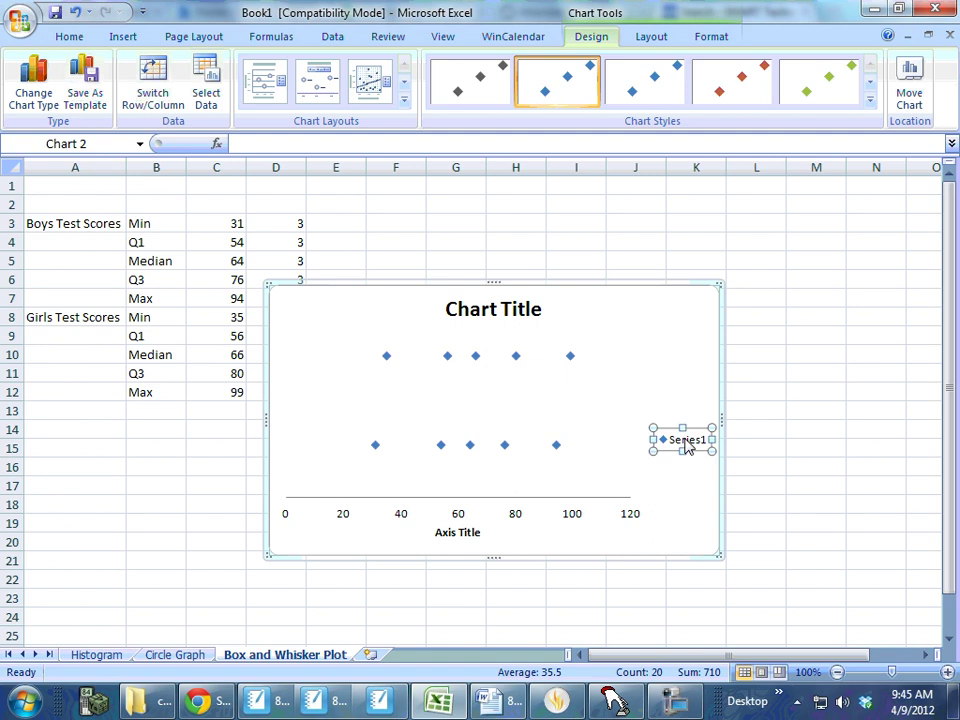
key("Delete")
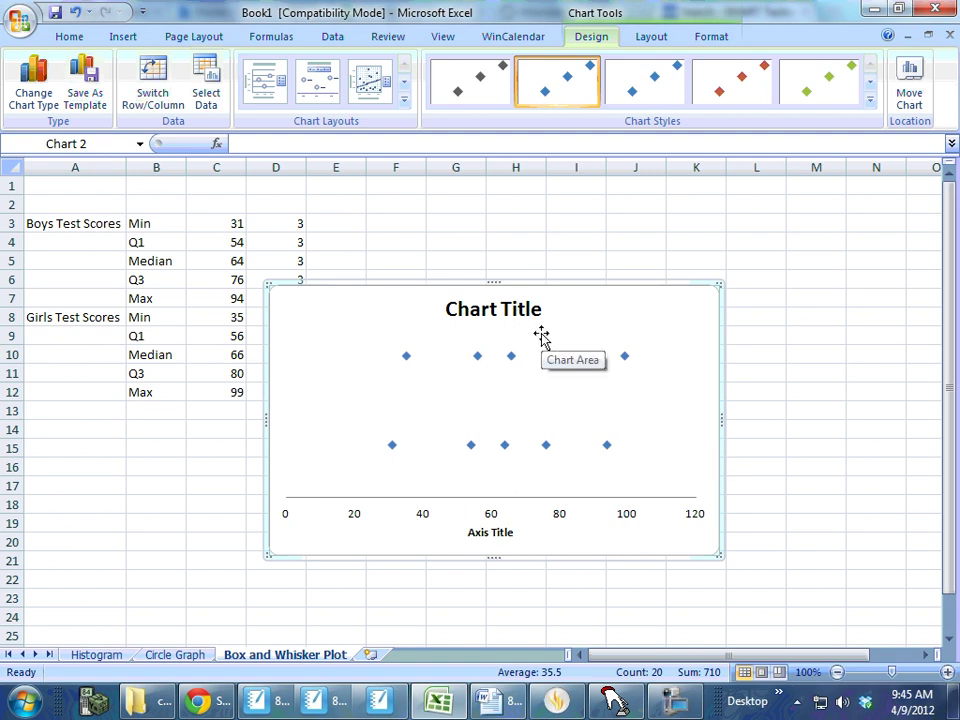
Replace the horizontal axis title with "Test Scores".
left_click(497, 535)
double_click(497, 535)
triple_click(497, 535)
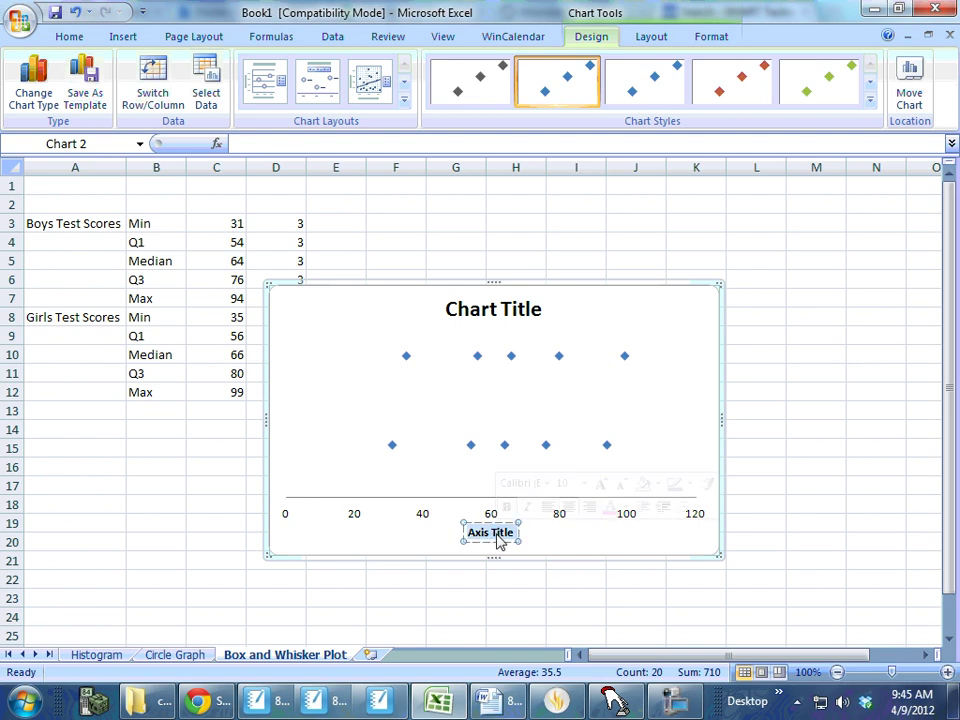
type("Ti")
key("BackSpace")
type("est S")
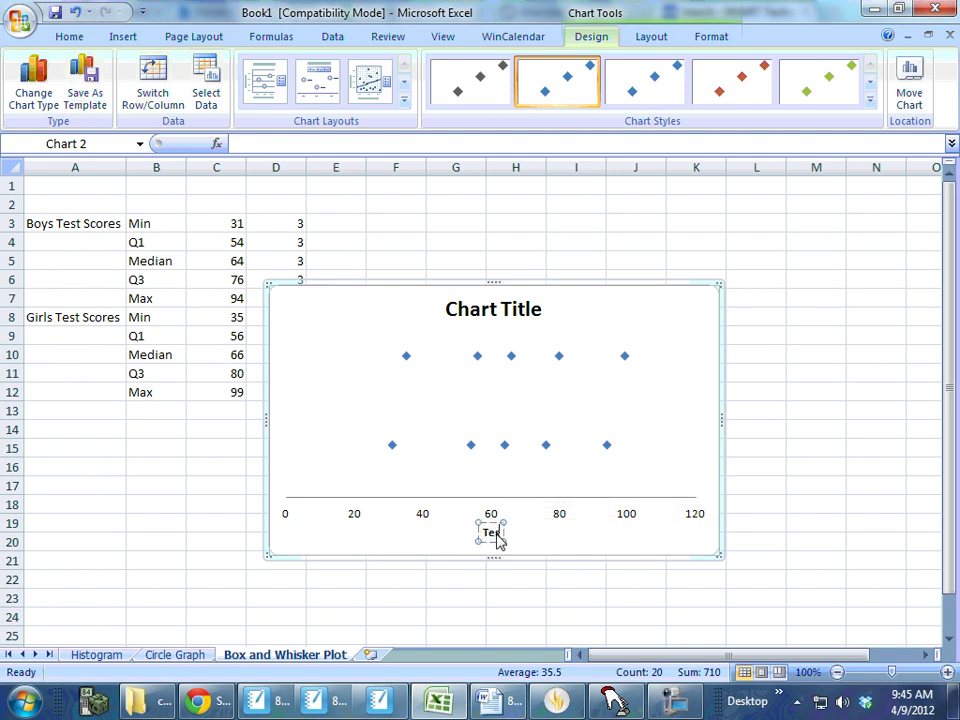
key("BackSpace")
type("Sc")
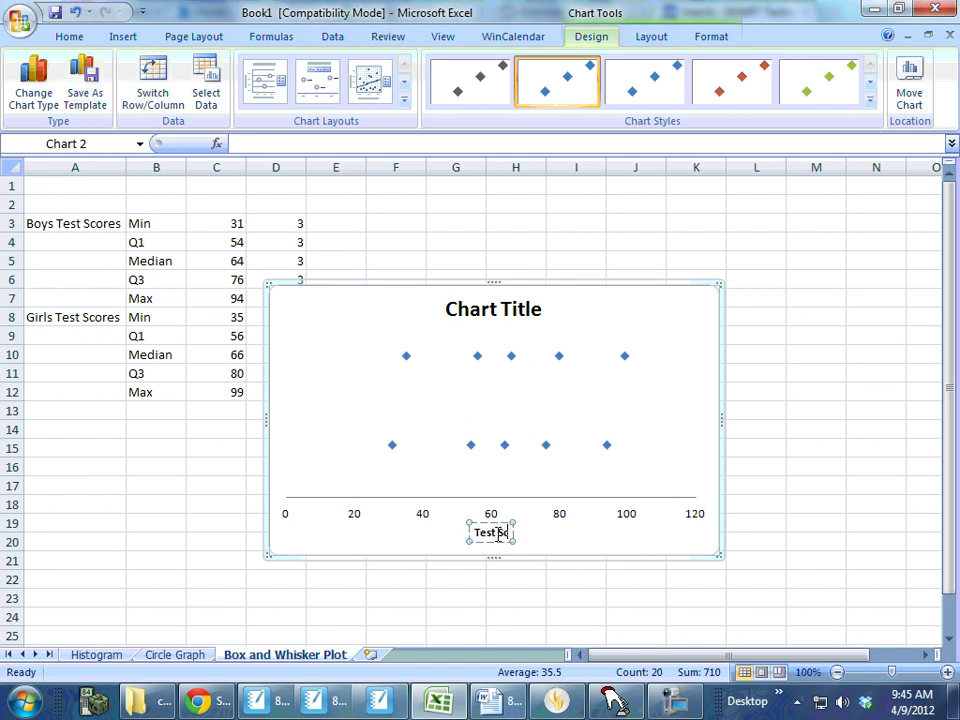
type("ores")
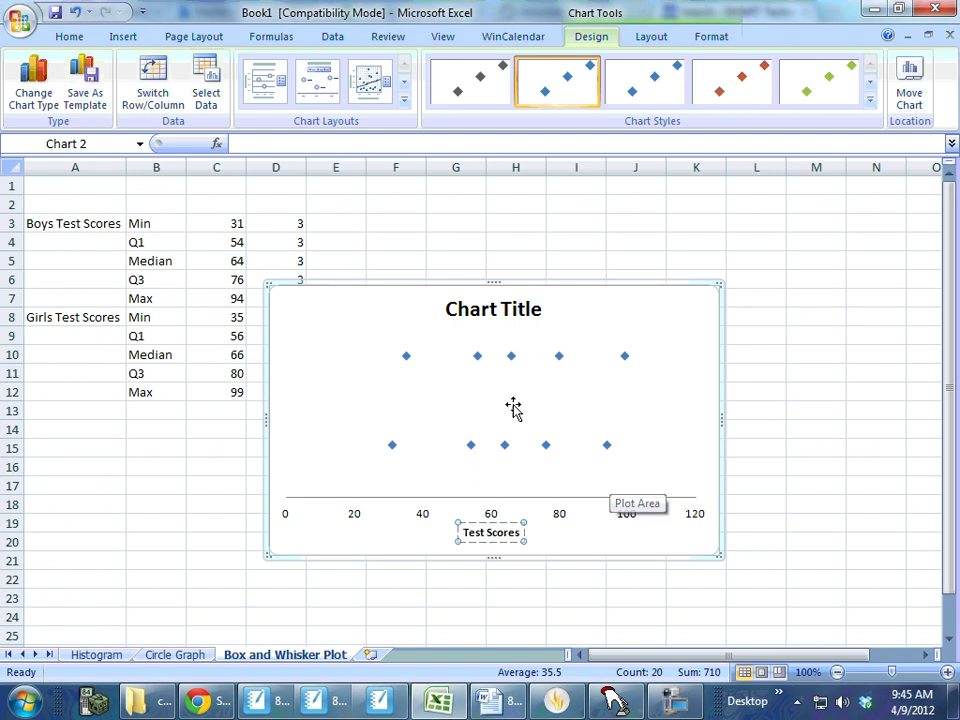
Replace the chart title with "Ch 6 Test Scores Boys and Girls".
left_click(488, 311)
double_click(512, 311)
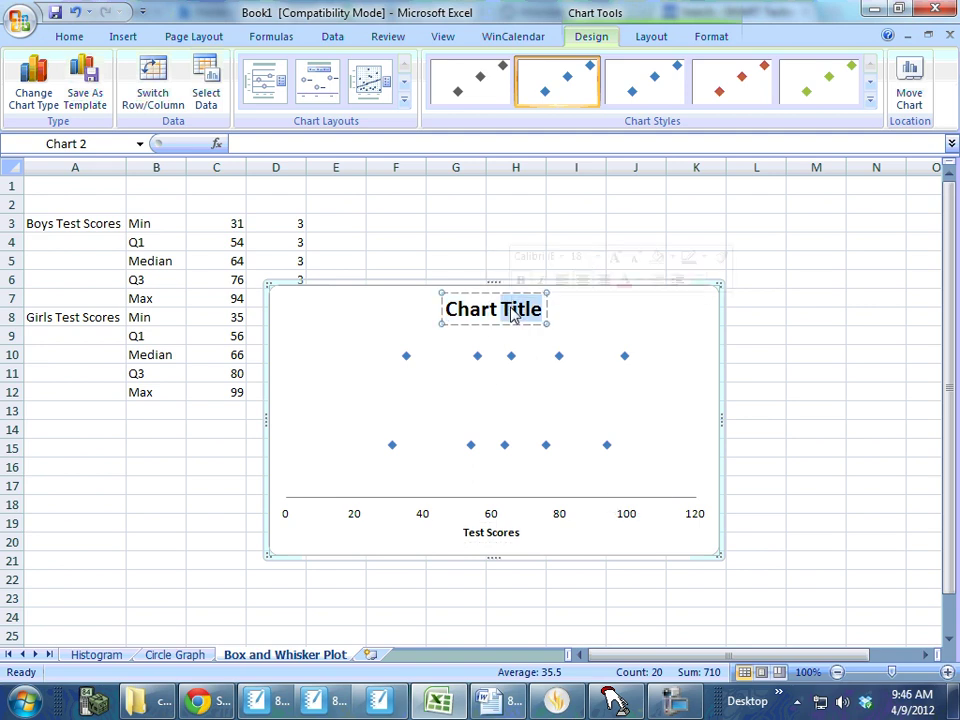
triple_click(512, 313)
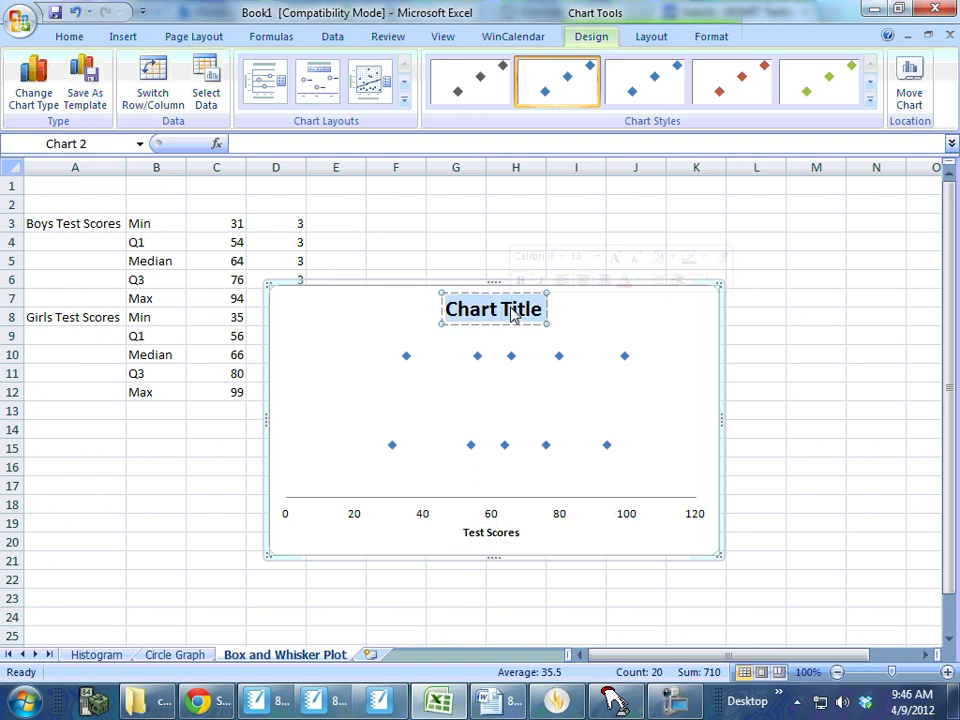
type("Ch")
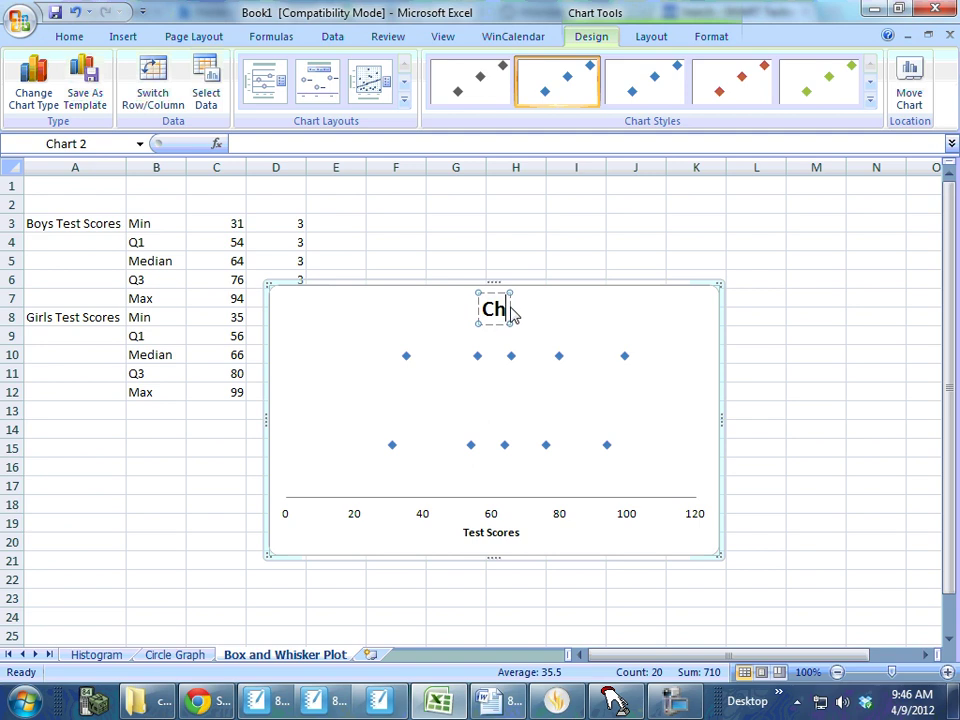
type(" 6 Test Scores")
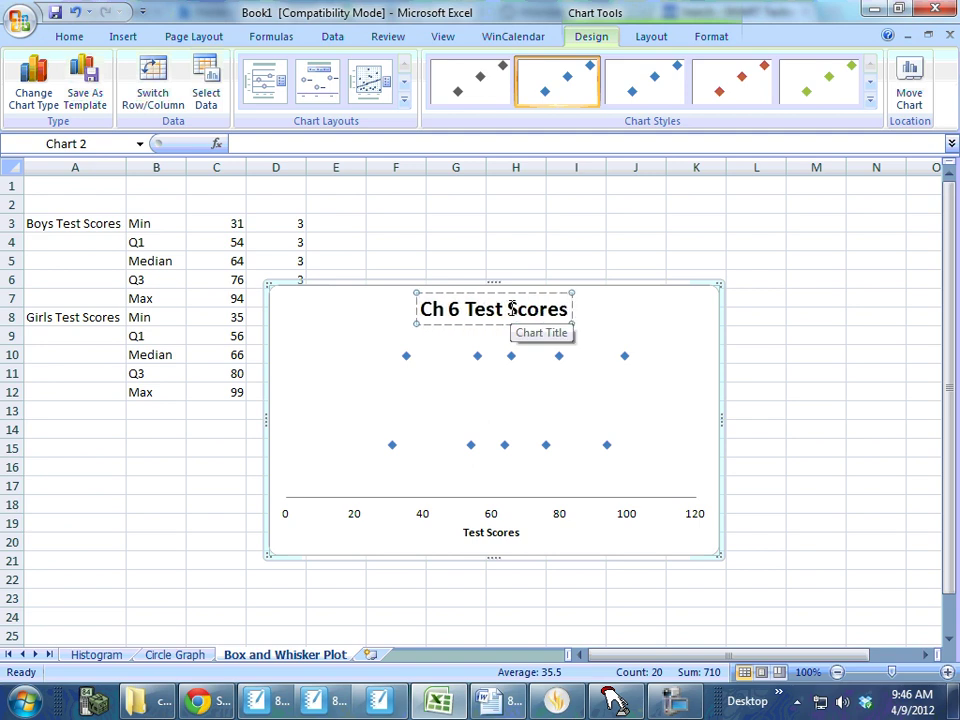
type(" Boys and")
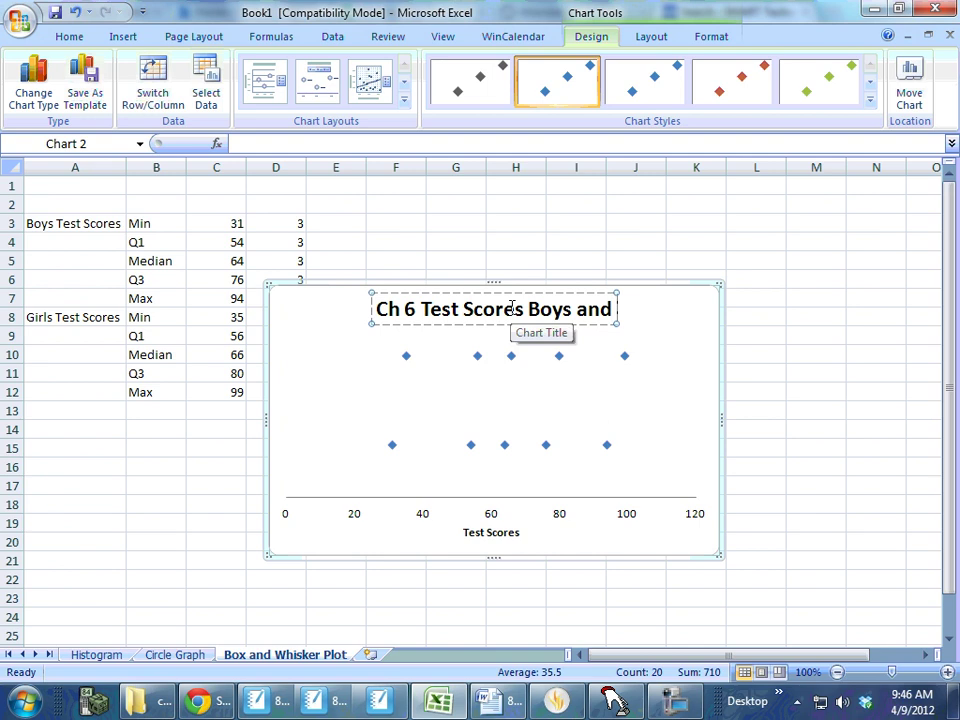
type(" Girls")
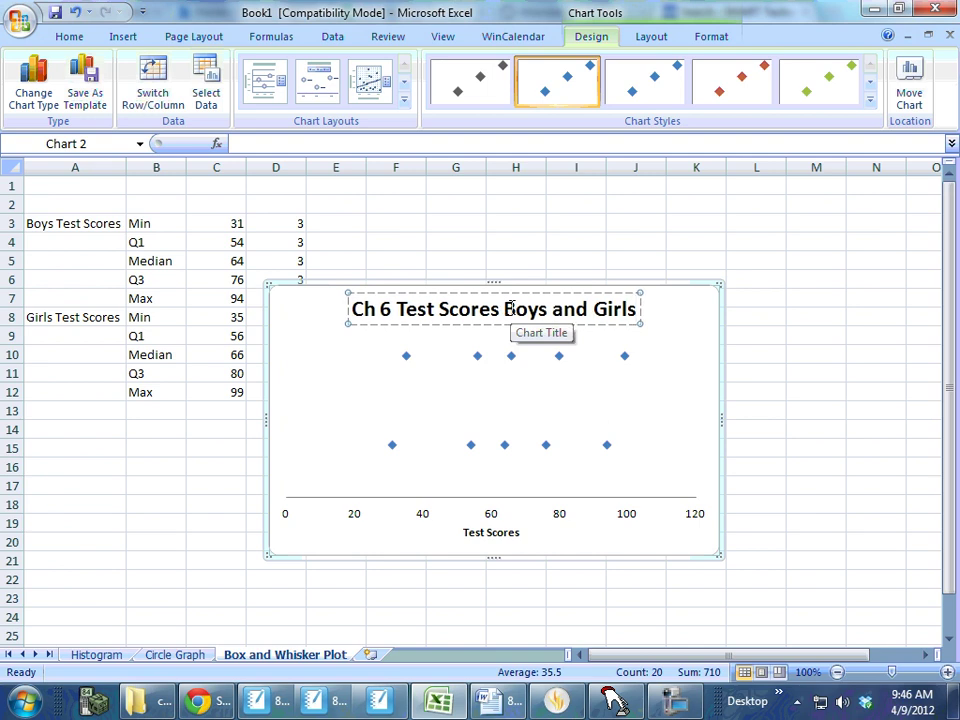
left_click(641, 392)
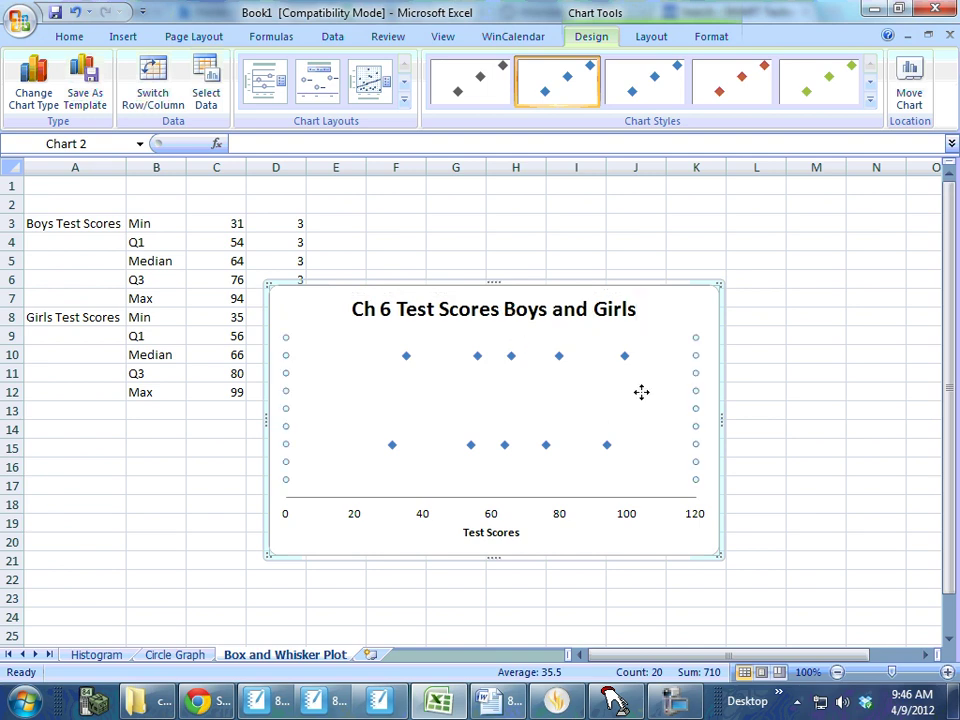
left_click(677, 301)
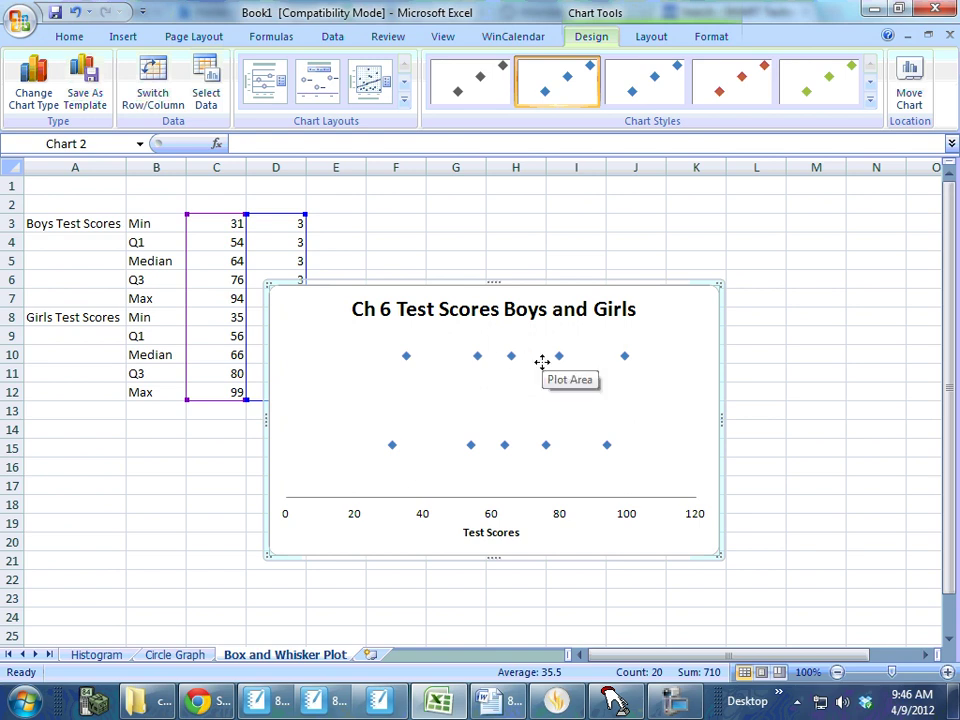
Draw a Flowchart: Process rectangle about 0.58" by 0.94" over the girls' points, spanning from Q1 to Q3.
left_click(118, 38)
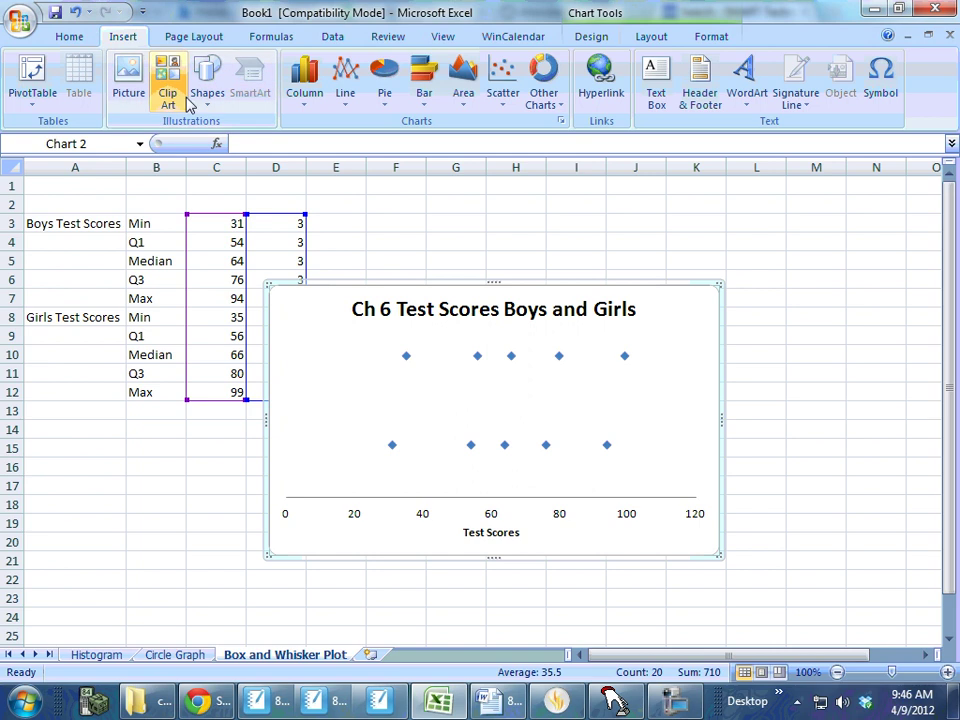
left_click(212, 112)
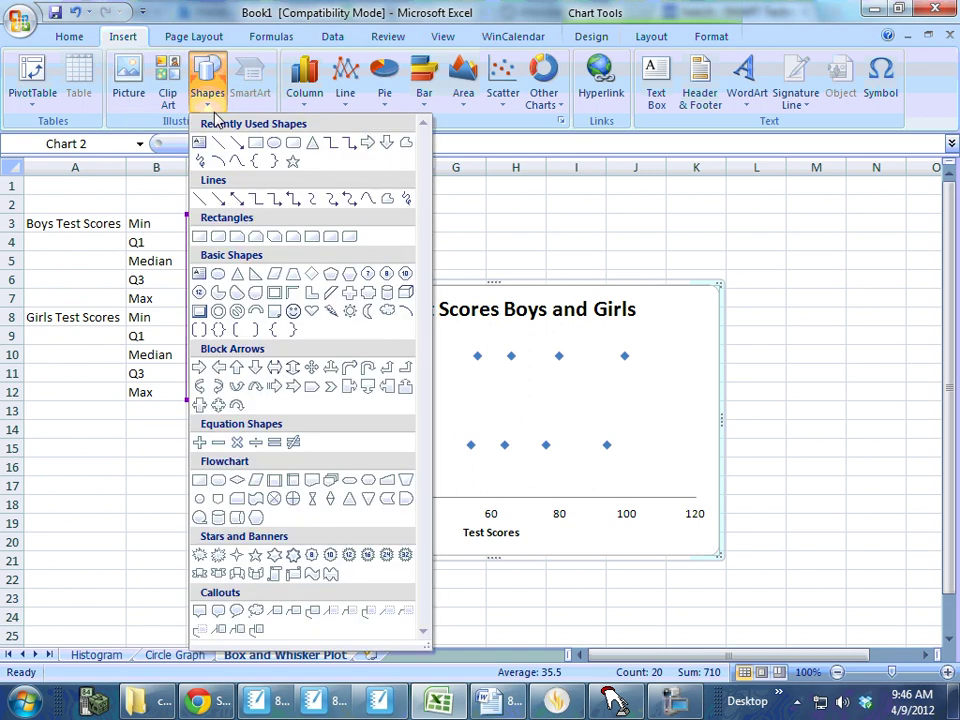
left_click(274, 142)
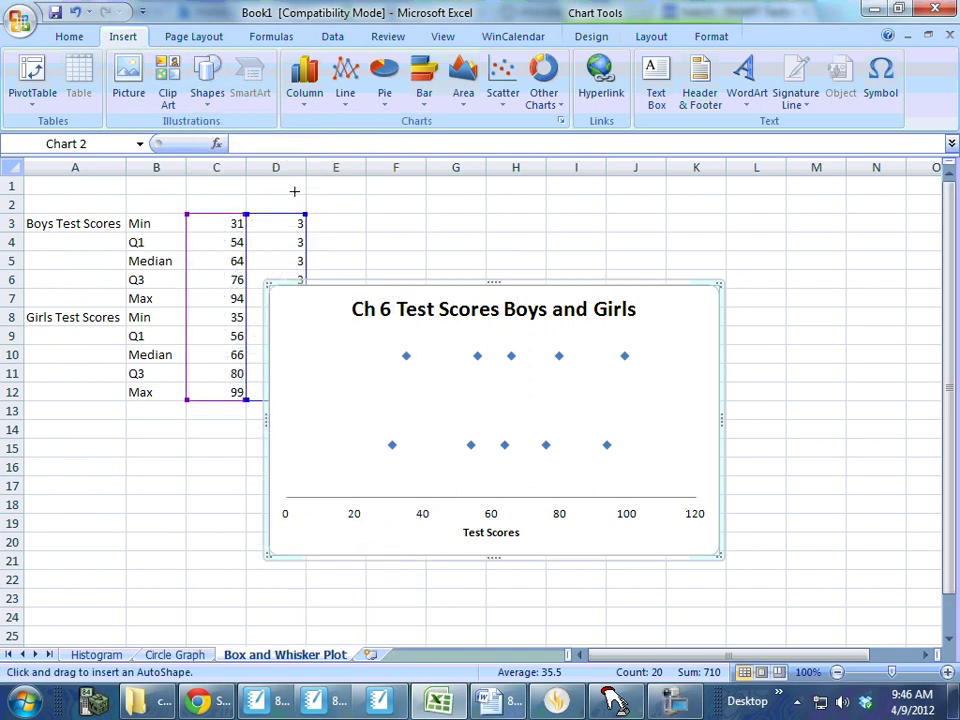
left_click(207, 85)
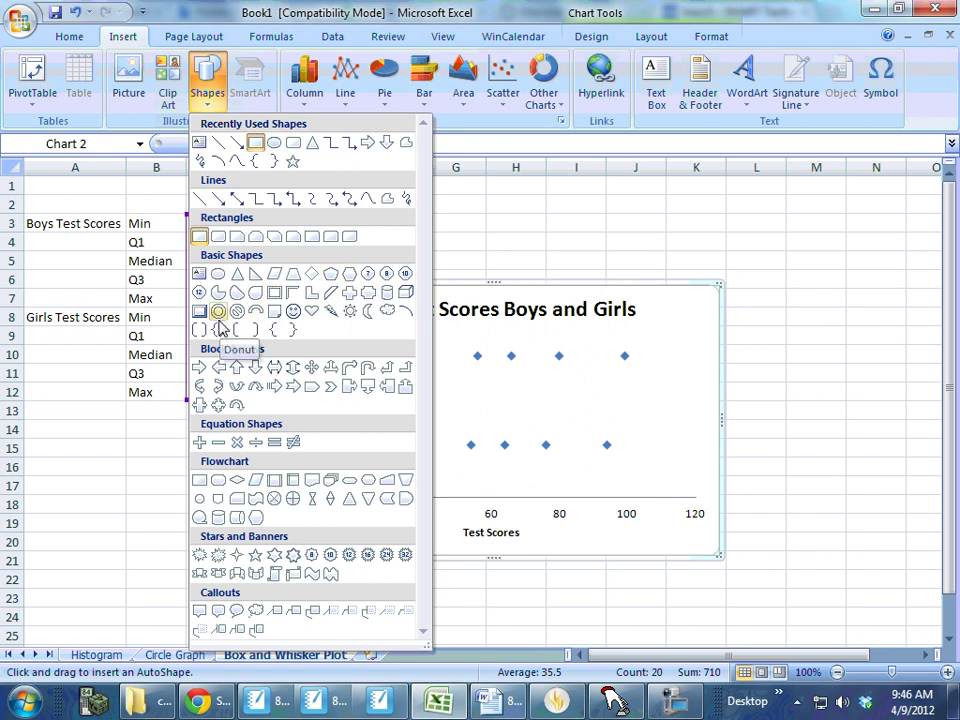
left_click(198, 482)
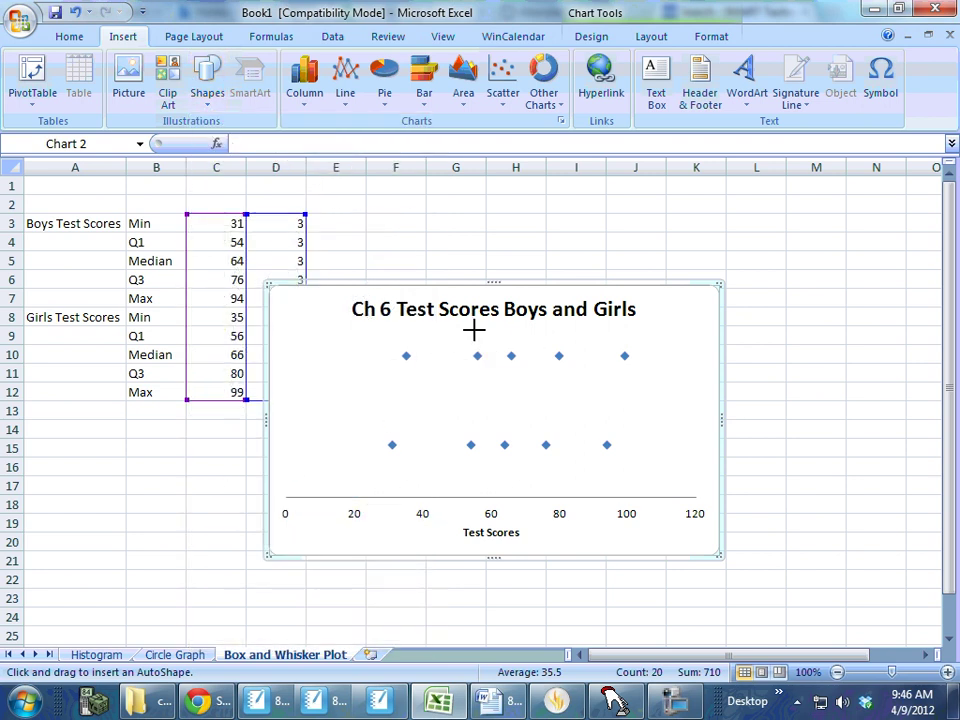
mouse_move(474, 330)
left_mouse_down()
mouse_move(503, 360)
mouse_move(559, 383)
left_mouse_up()
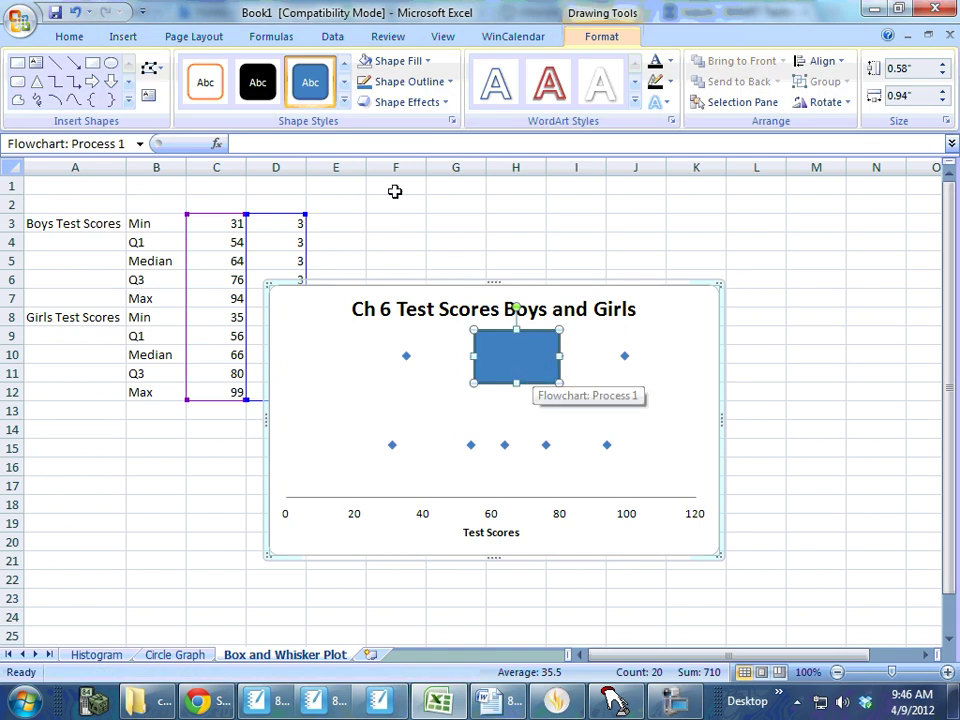
Apply the orange outlined shape style to the girls' box and set its fill to No Fill.
left_click(198, 86)
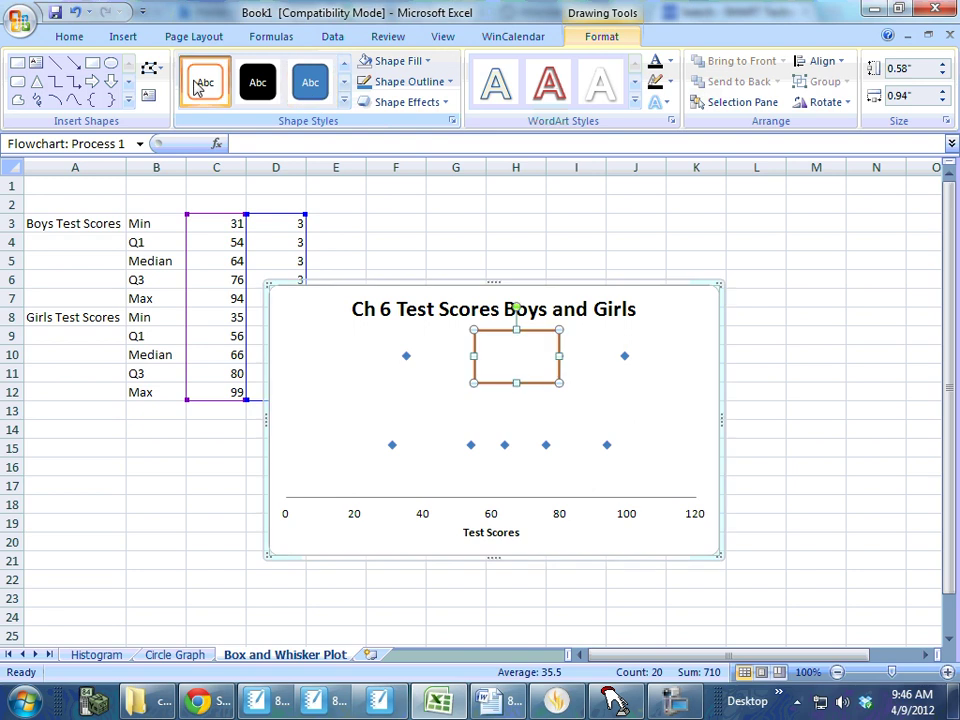
left_click(424, 62)
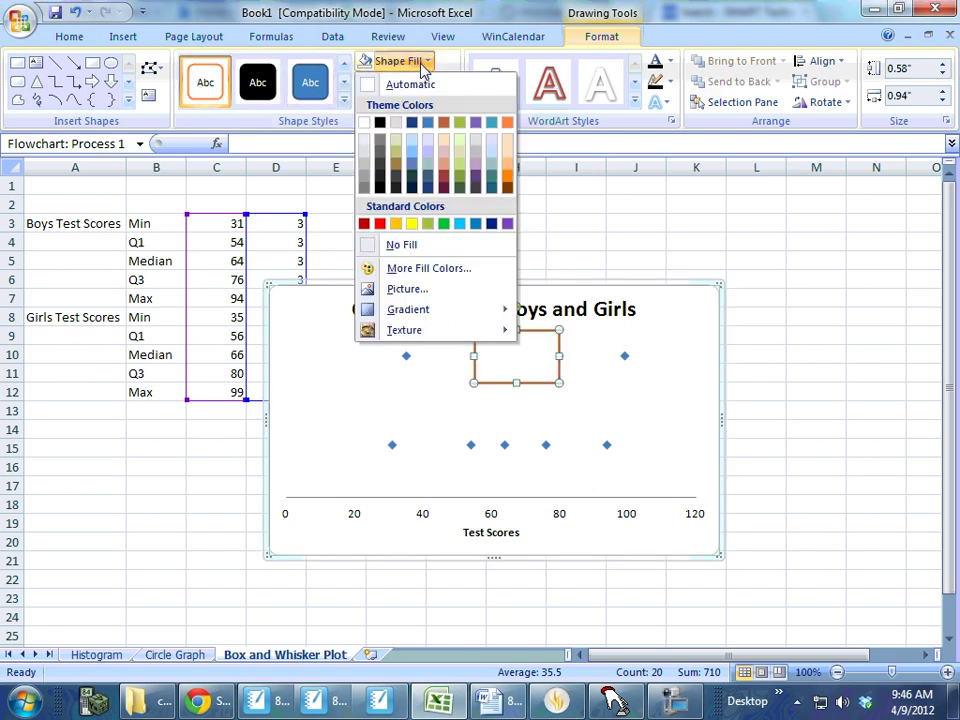
left_click(398, 244)
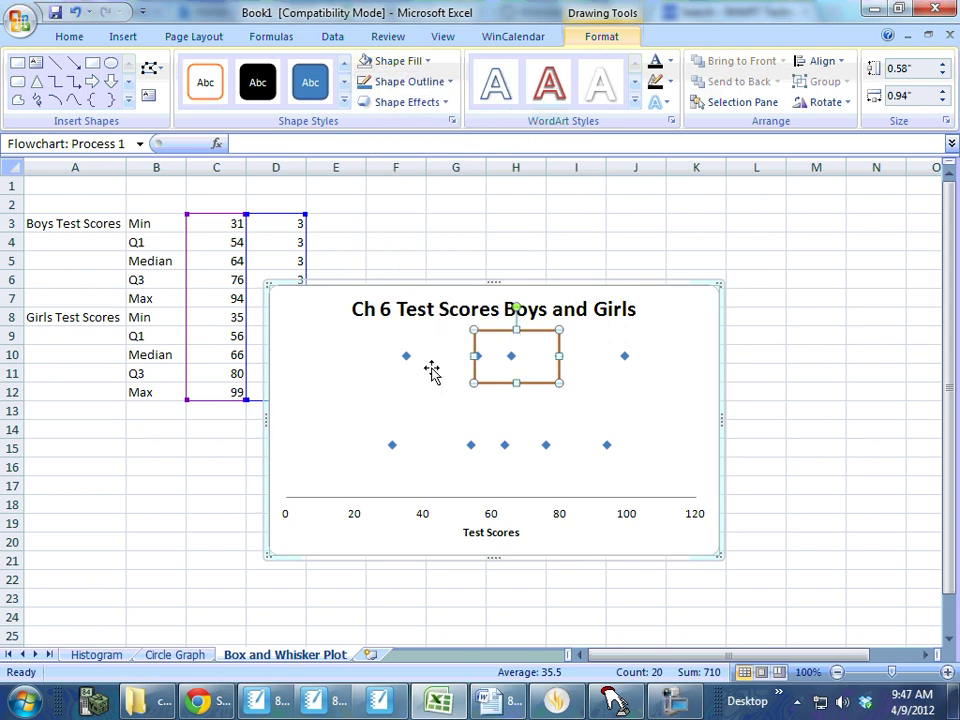
left_click(445, 398)
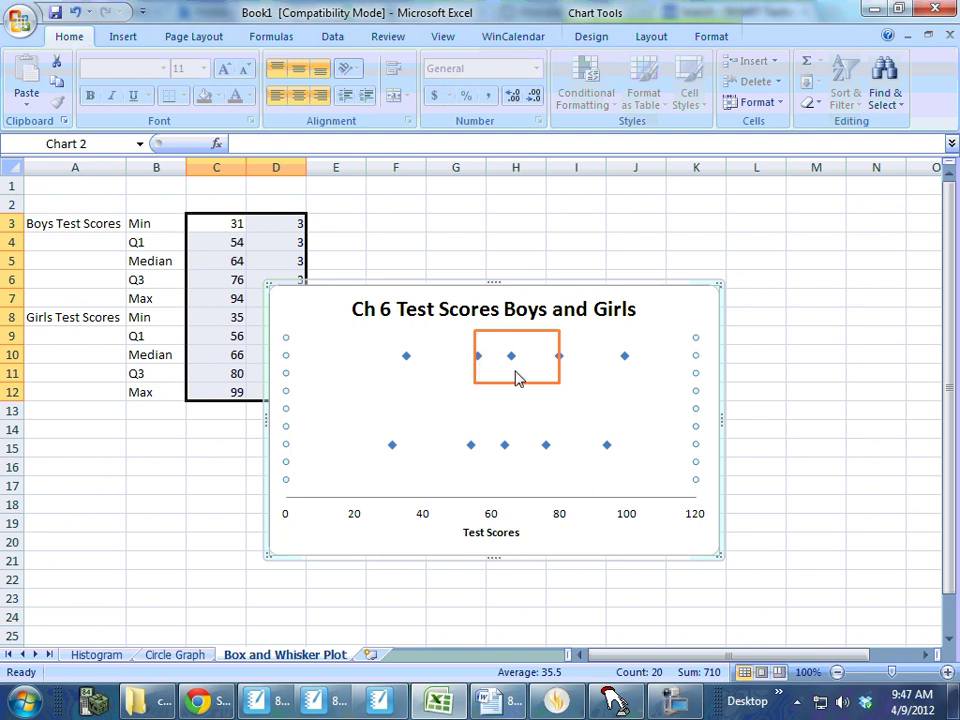
Change the outline color of the girls' box to black.
left_click(529, 334)
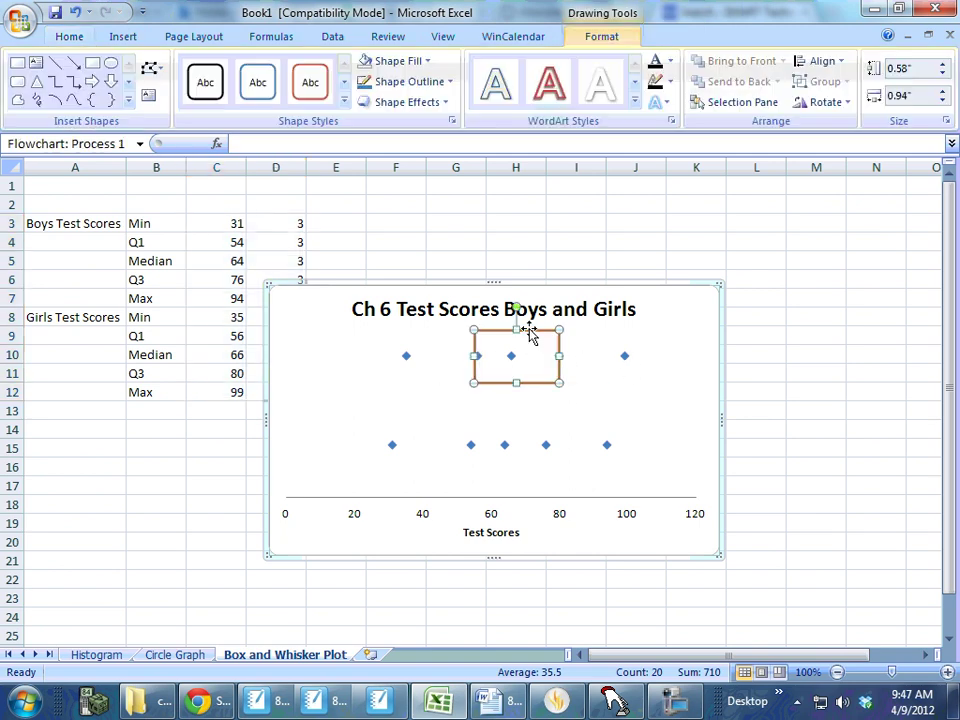
left_click(430, 82)
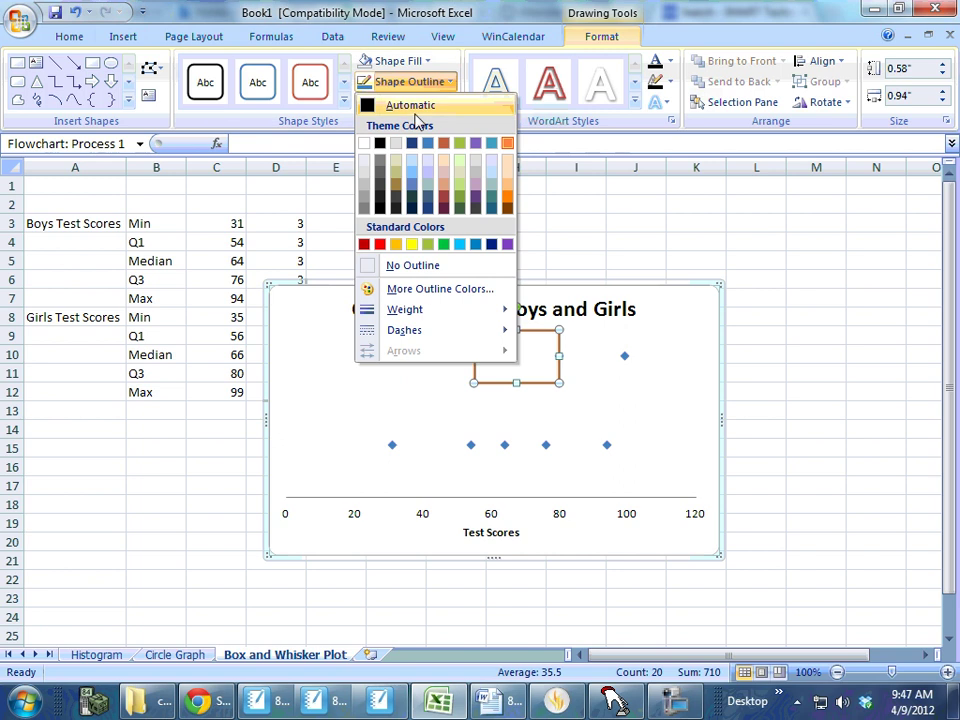
left_click(380, 147)
left_click(570, 416)
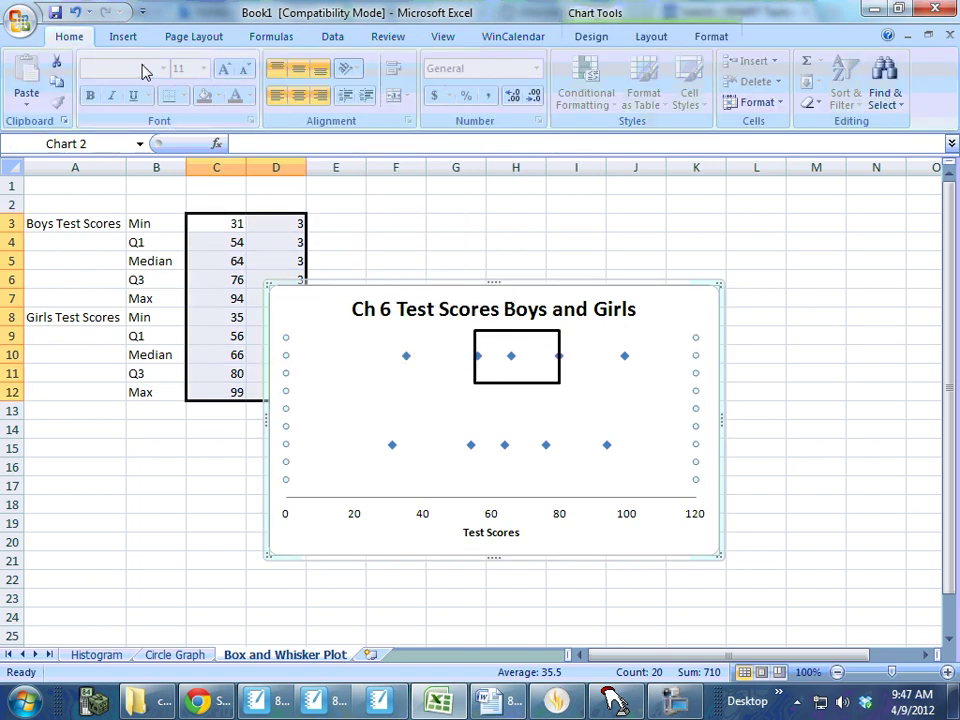
Draw a straight whisker line about 0.73" long from the Q1 edge of the girls' box to their minimum point.
left_click(123, 37)
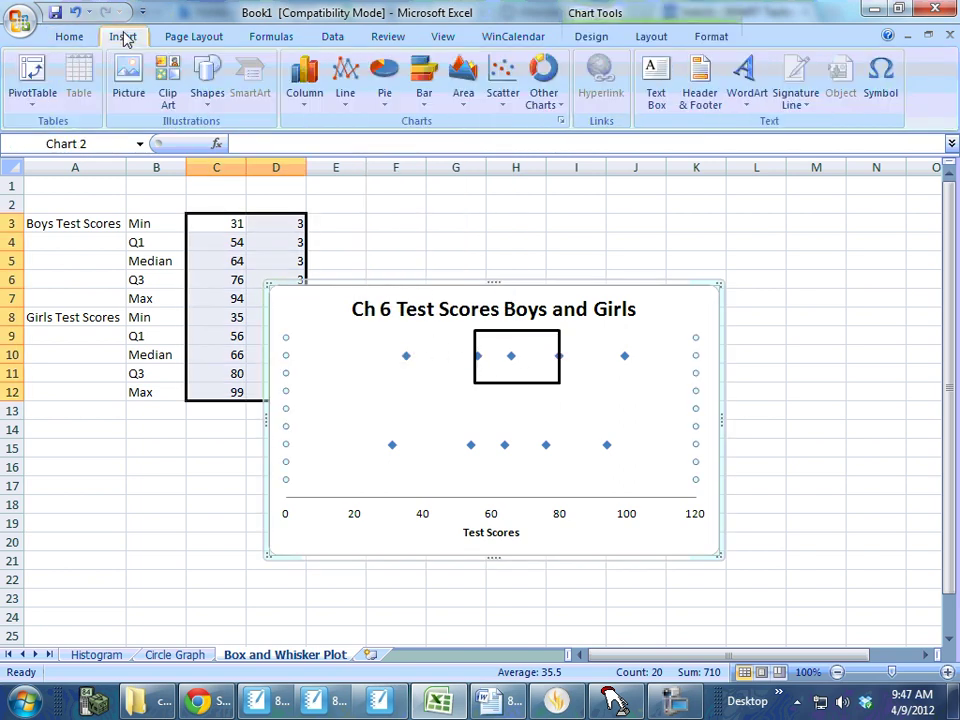
left_click(209, 97)
left_click(217, 142)
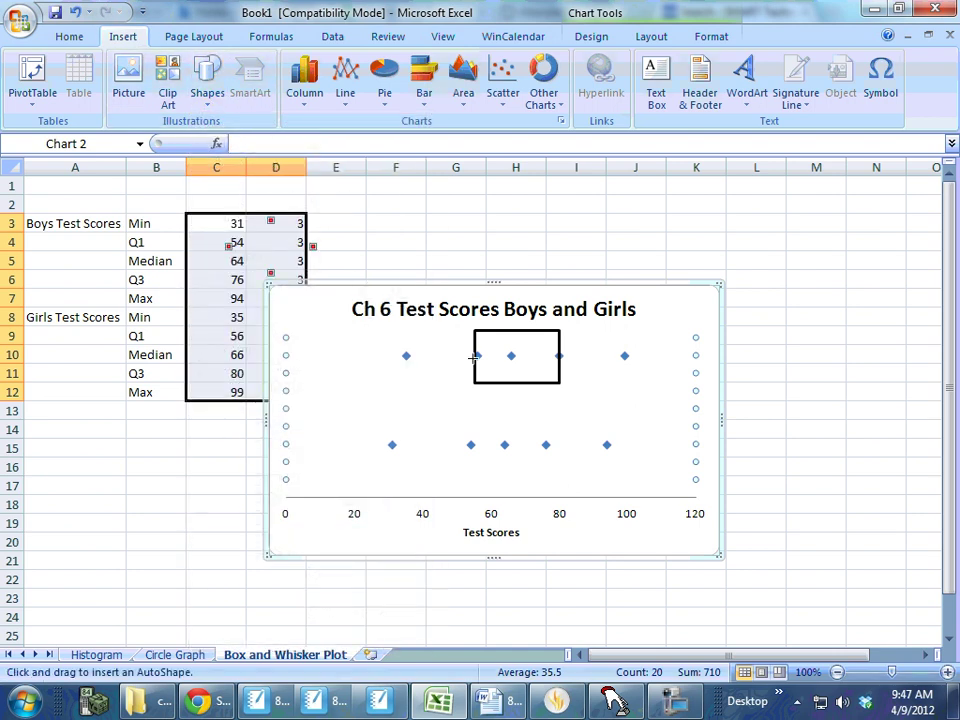
left_click_drag(475, 356, 413, 356)
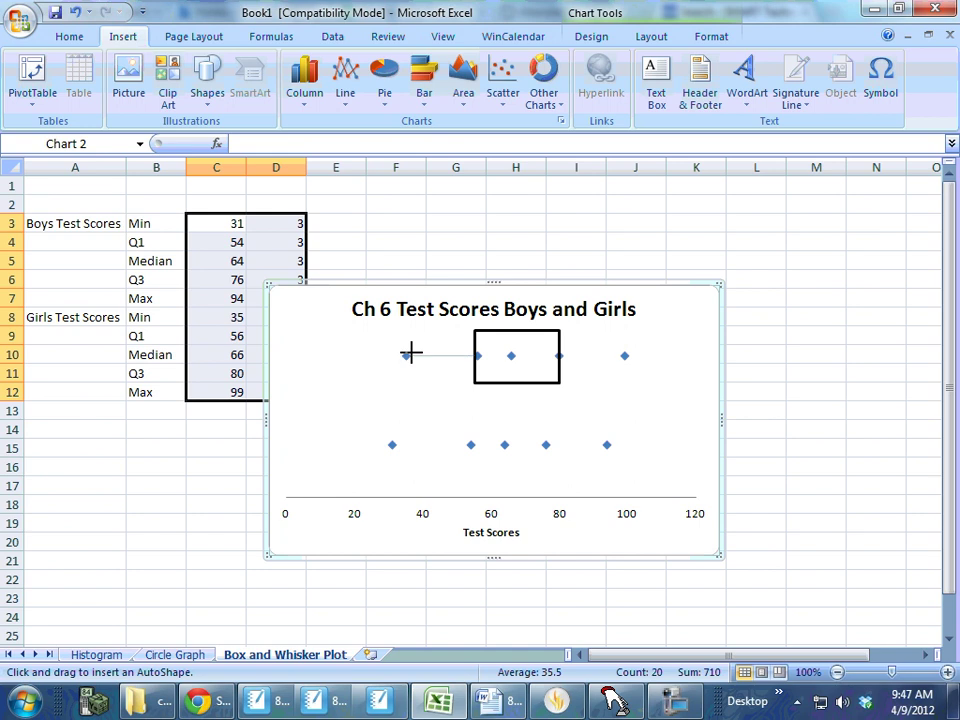
left_click_drag(407, 355, 405, 355)
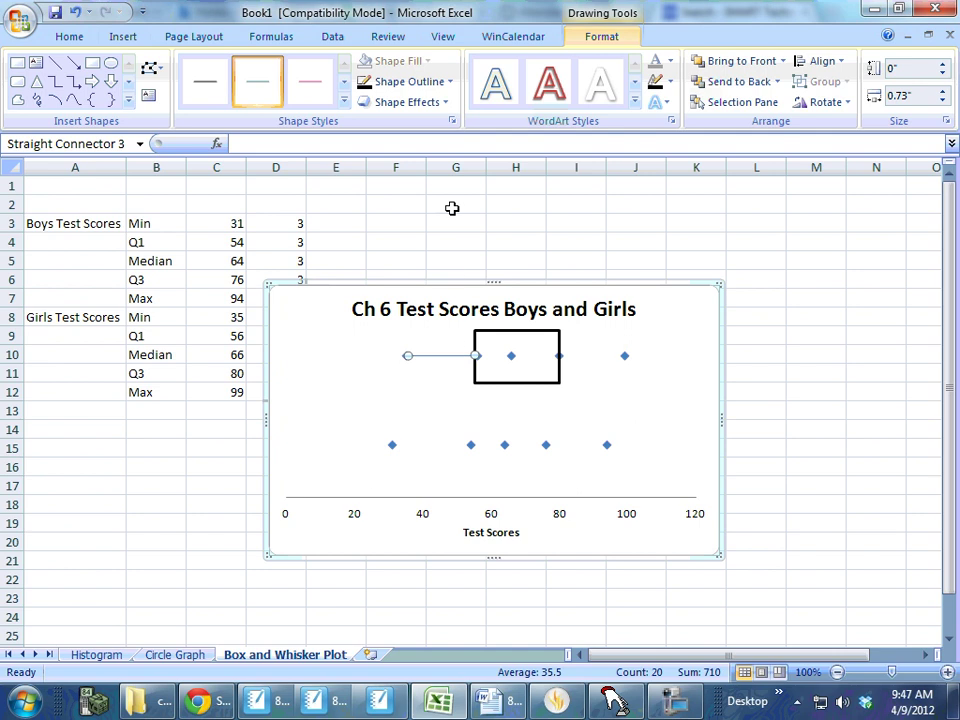
Set the line weight of the girls' minimum whisker to 2¼ pt.
left_click(444, 82)
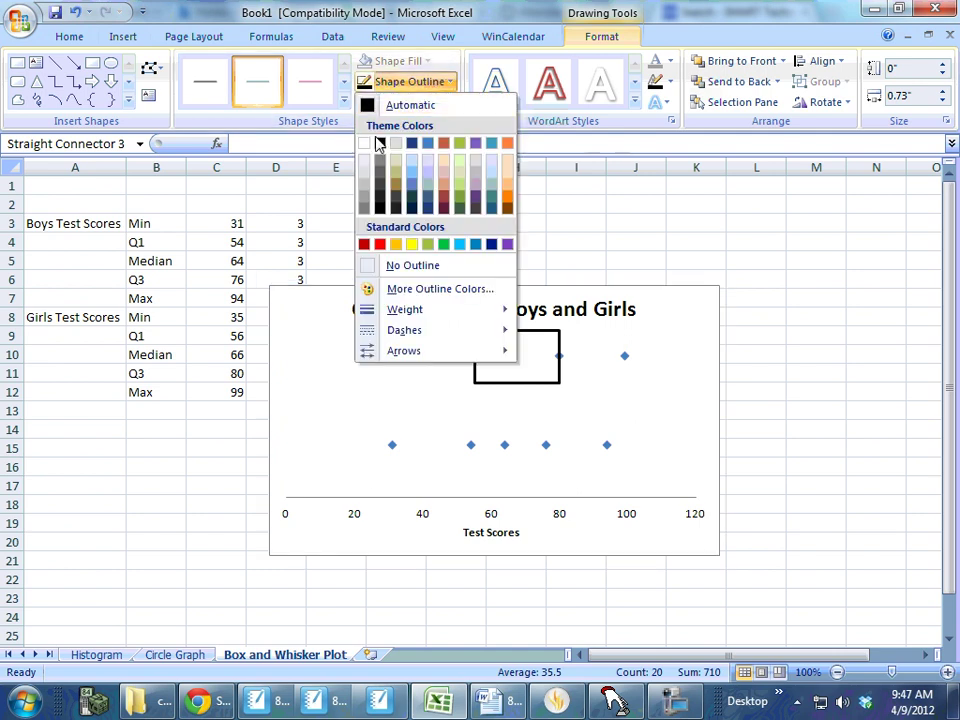
left_click(400, 82)
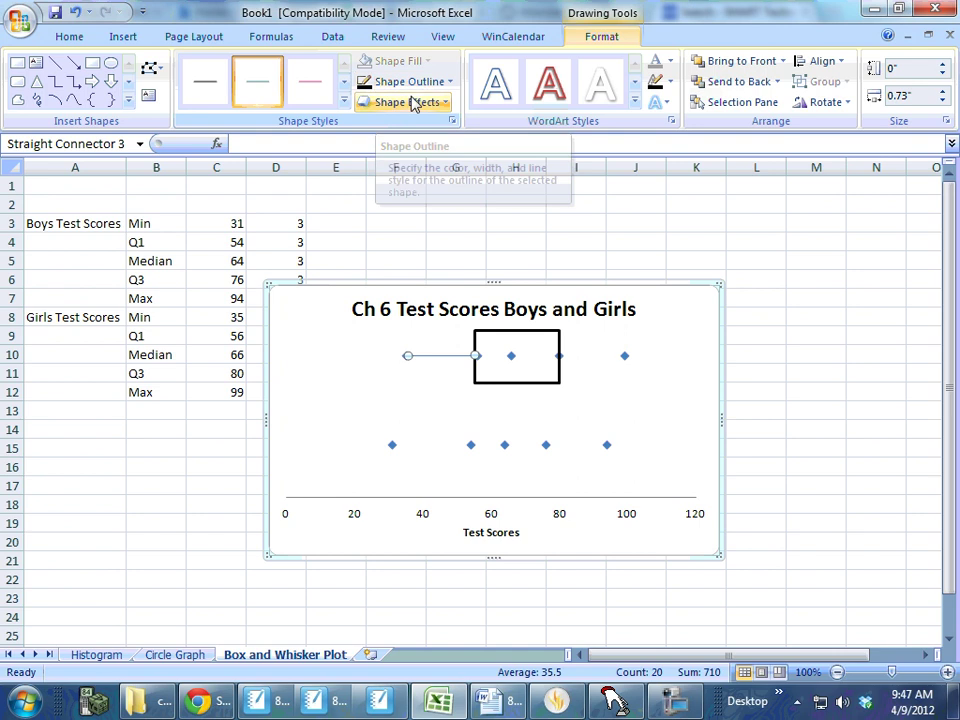
left_click(398, 82)
mouse_move(465, 312)
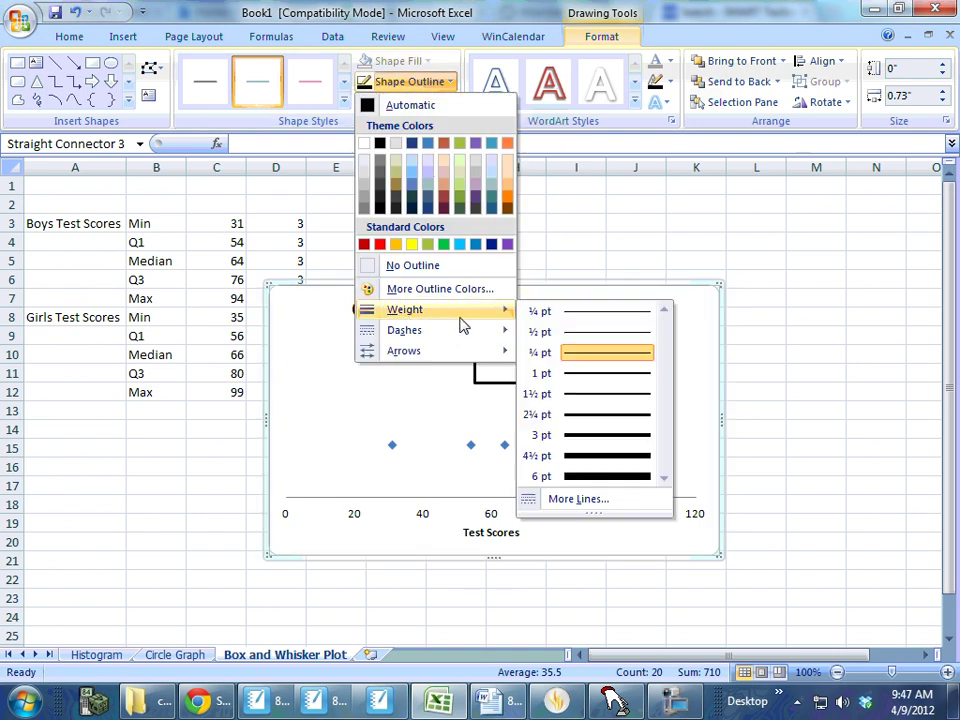
left_click(591, 420)
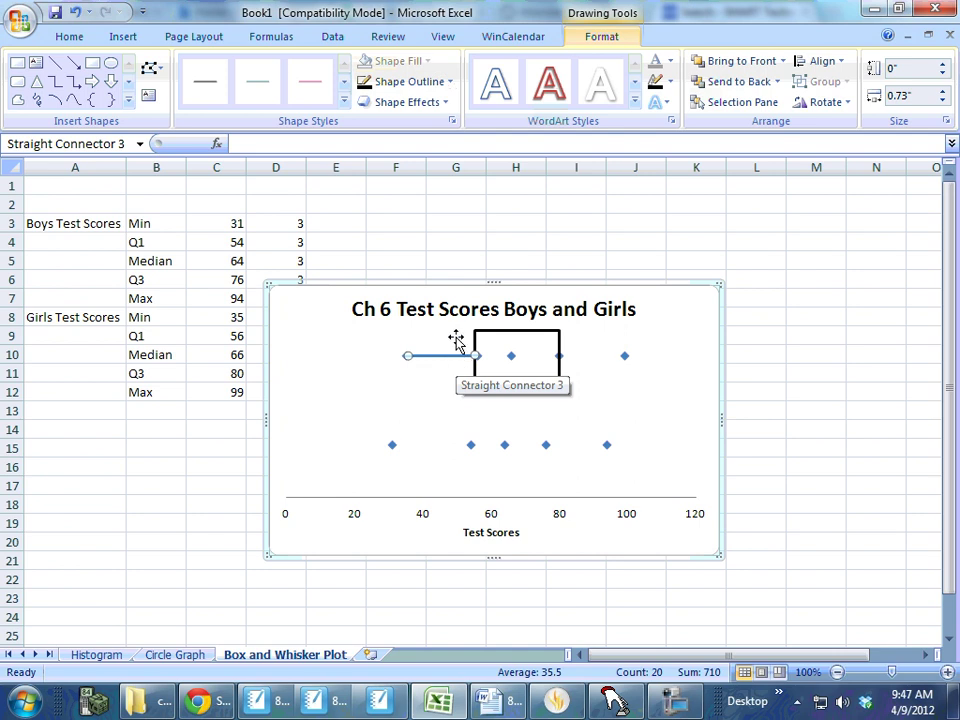
Apply a thick black preset line style to the girls' minimum whisker to match the box outline.
left_click(448, 84)
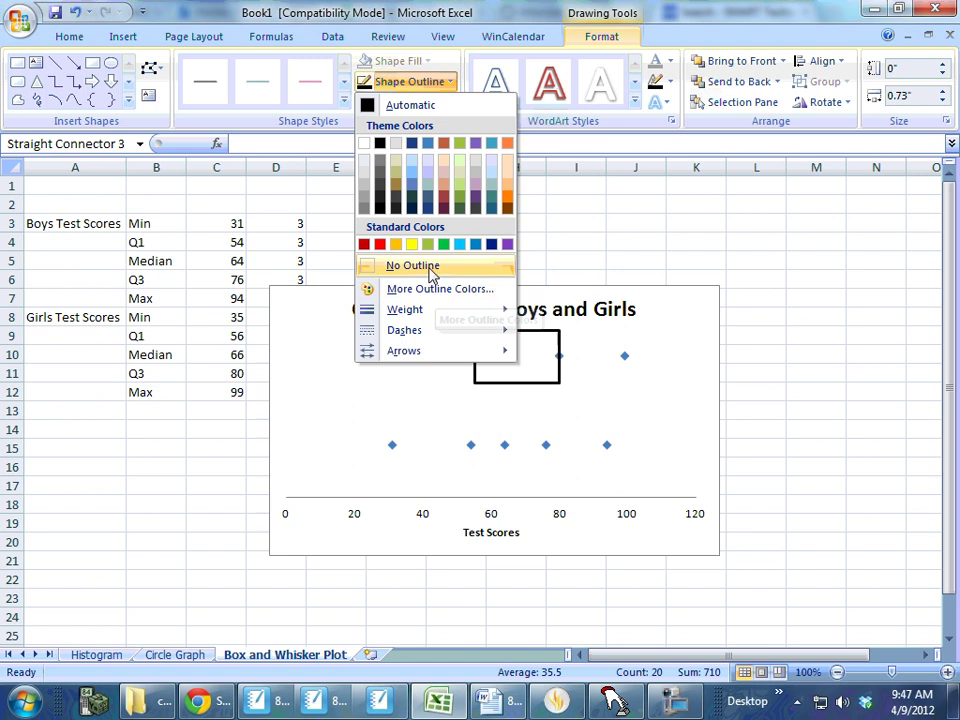
left_click(407, 82)
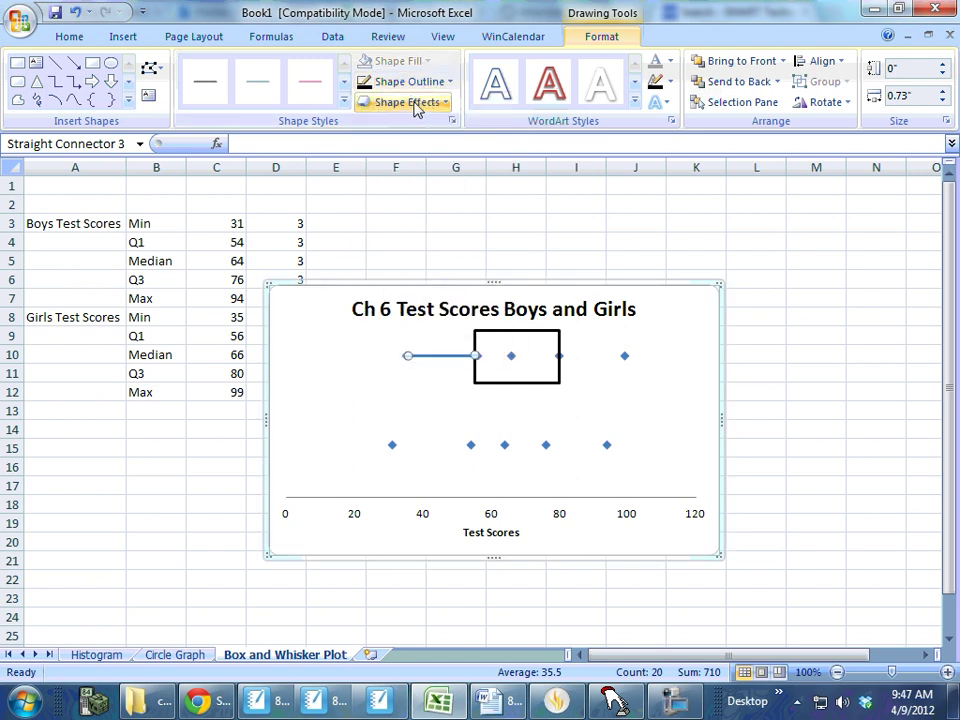
left_click(412, 103)
left_click(419, 86)
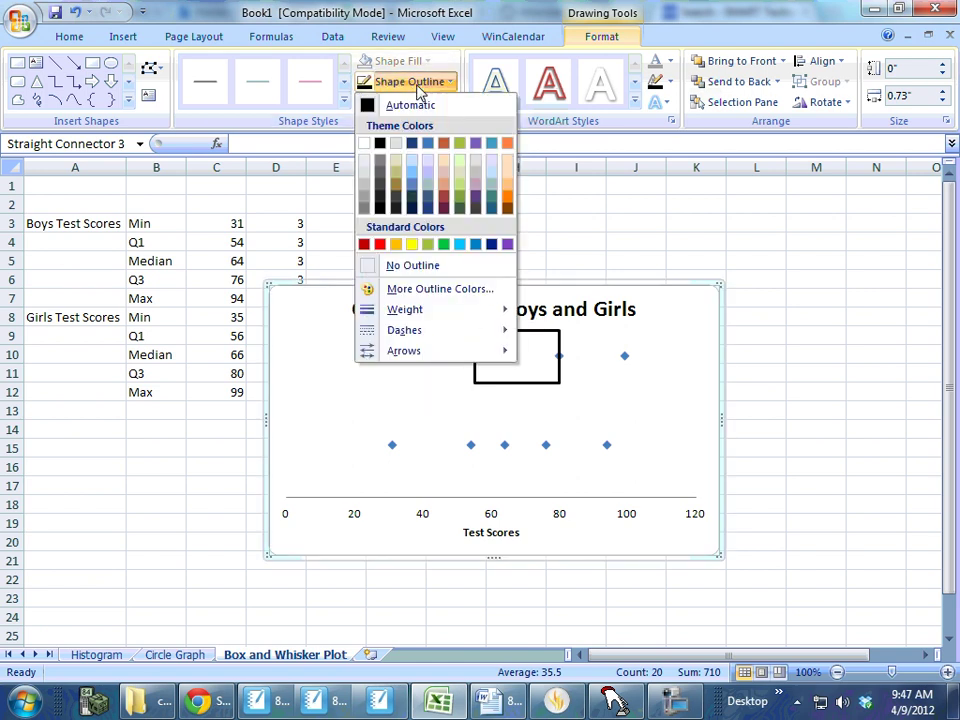
left_click(205, 85)
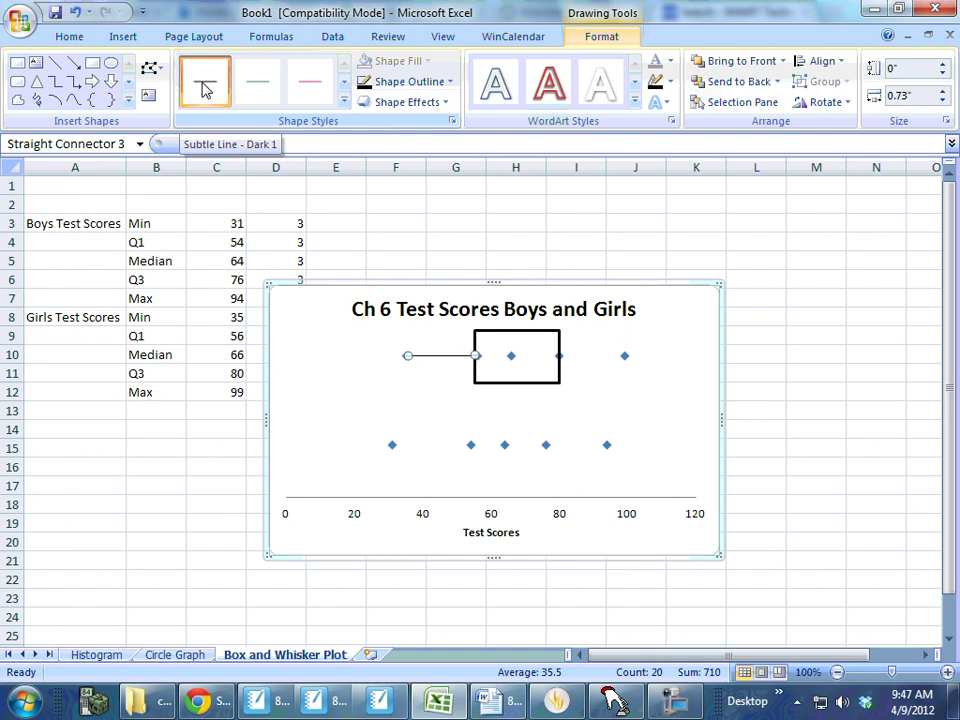
left_click(344, 101)
left_click(212, 146)
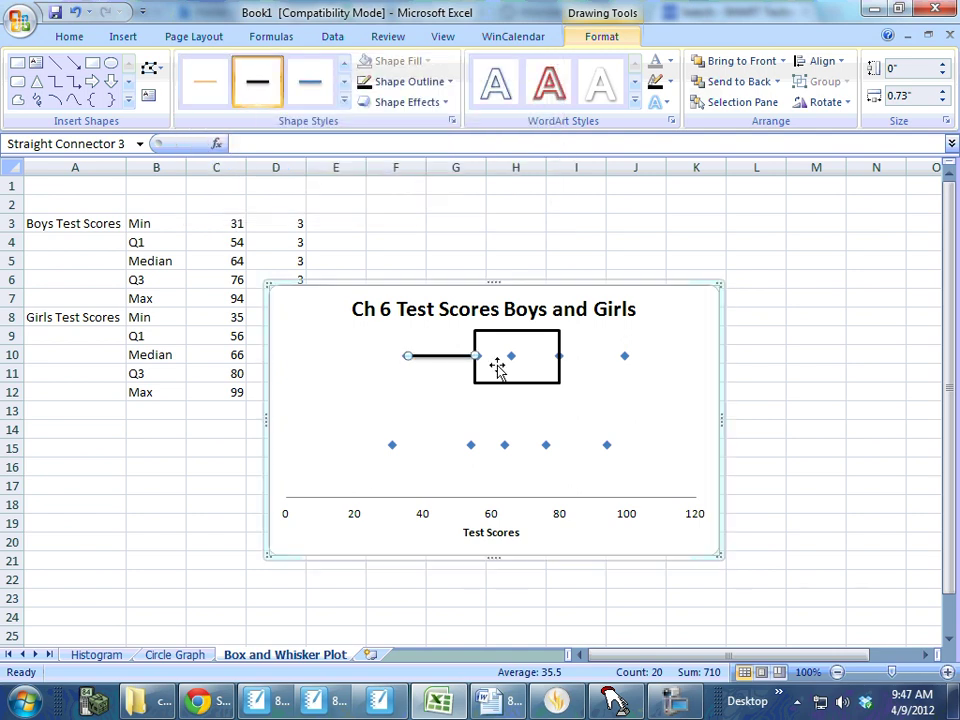
left_click(552, 399)
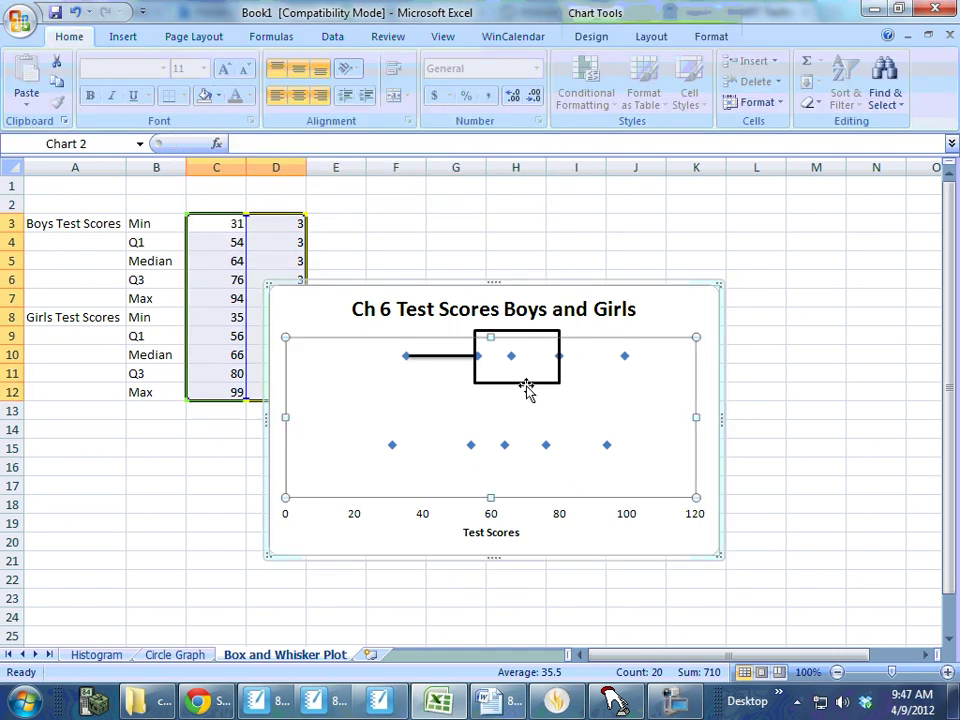
Draw a straight whisker about 0.71" long from the Q3 edge of the girls' box to their maximum point and apply the thick black preset line style.
left_click(414, 327)
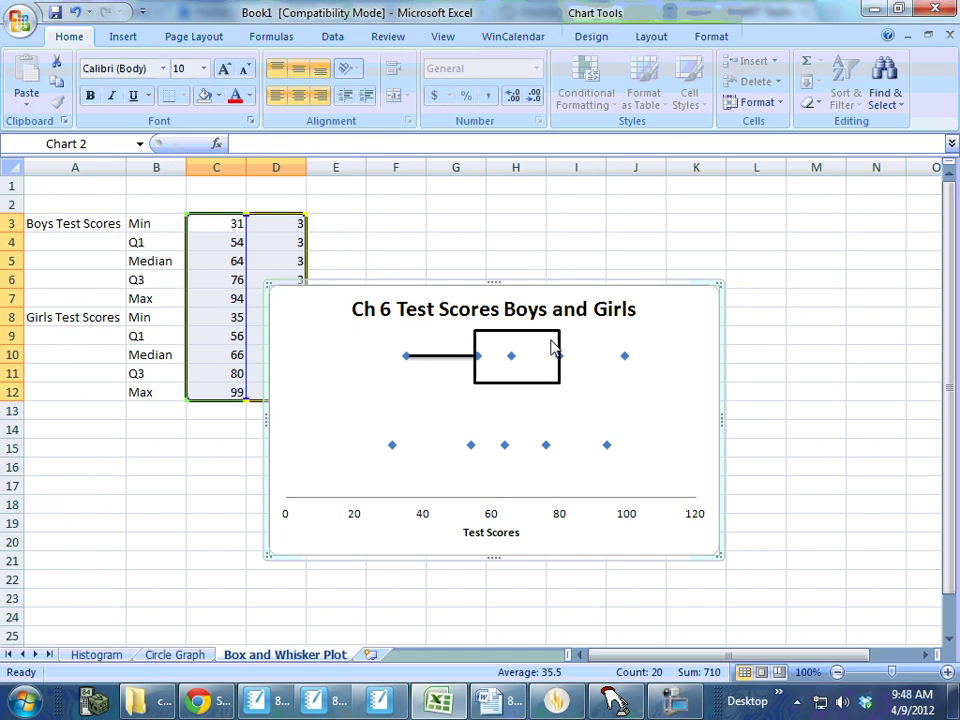
left_click(128, 38)
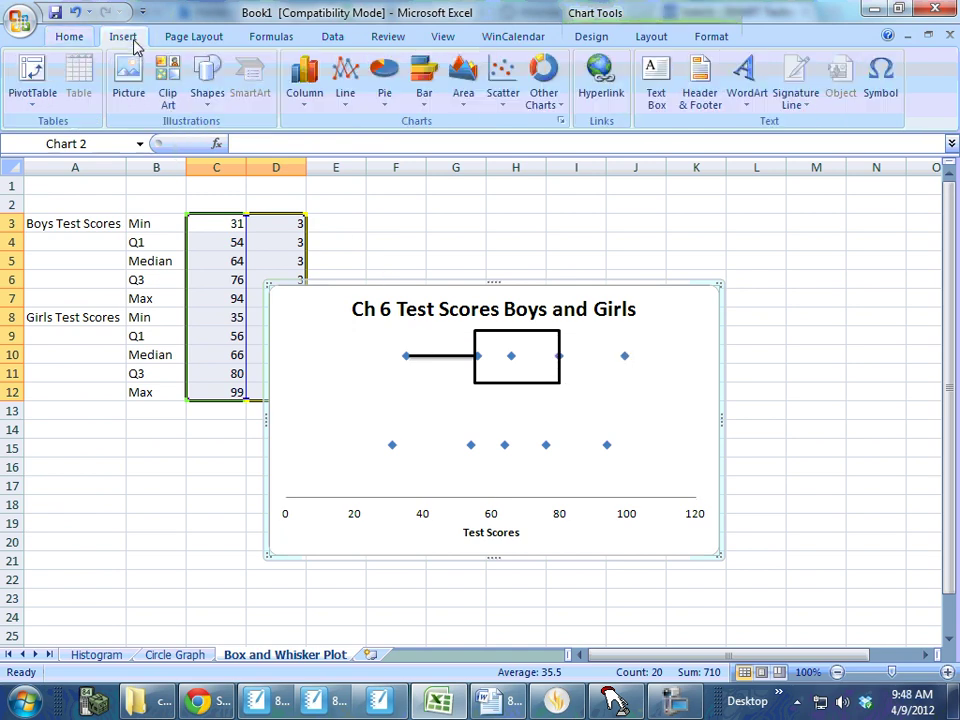
left_click(208, 98)
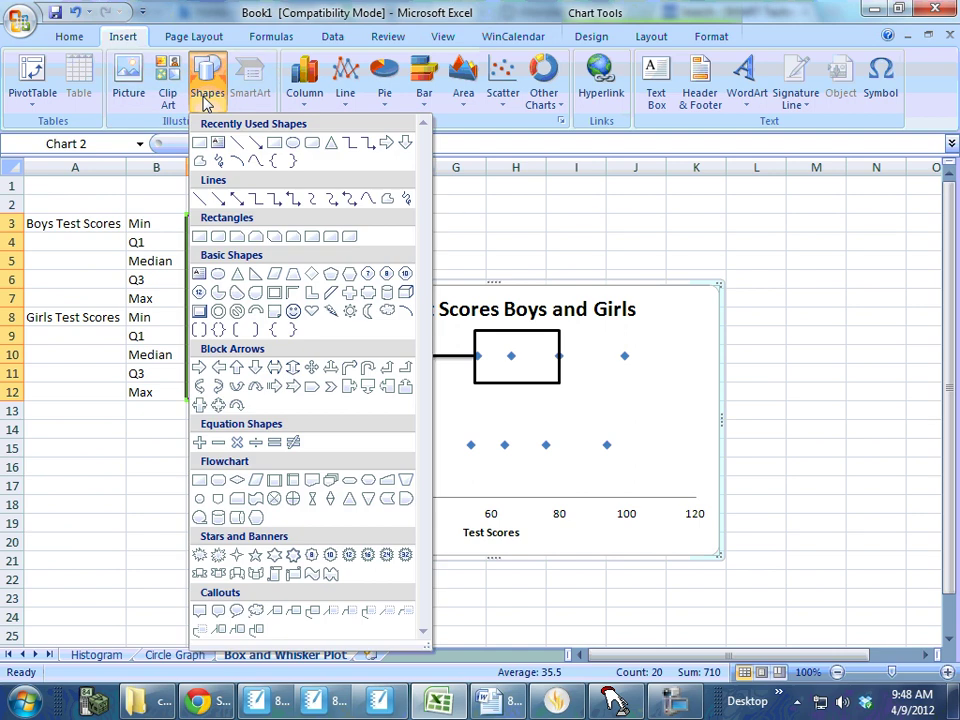
left_click(238, 143)
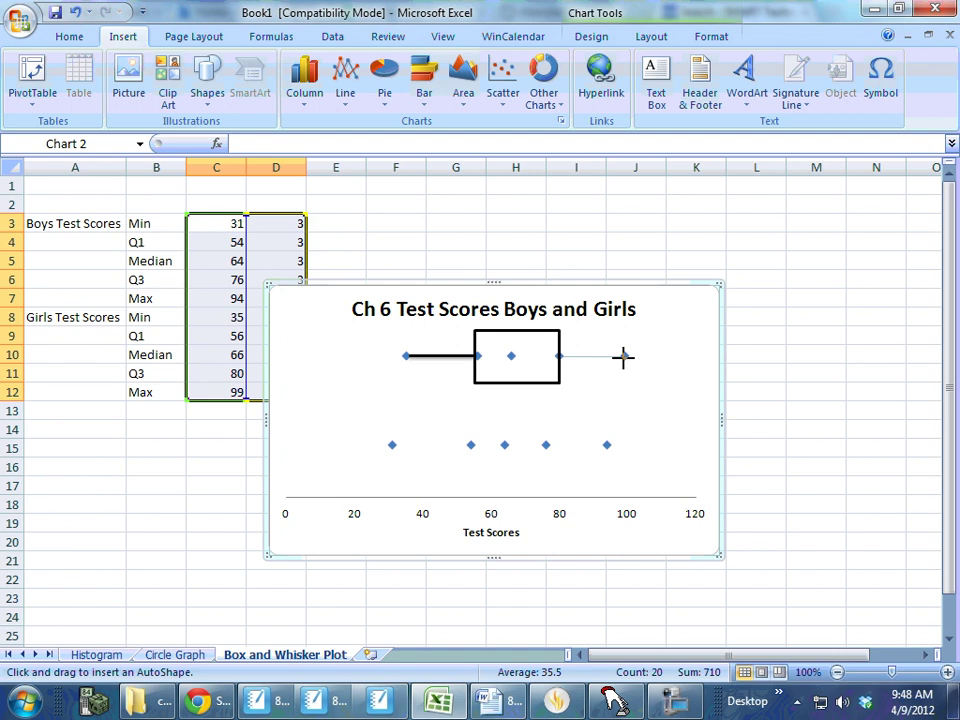
left_click_drag(560, 356, 623, 356)
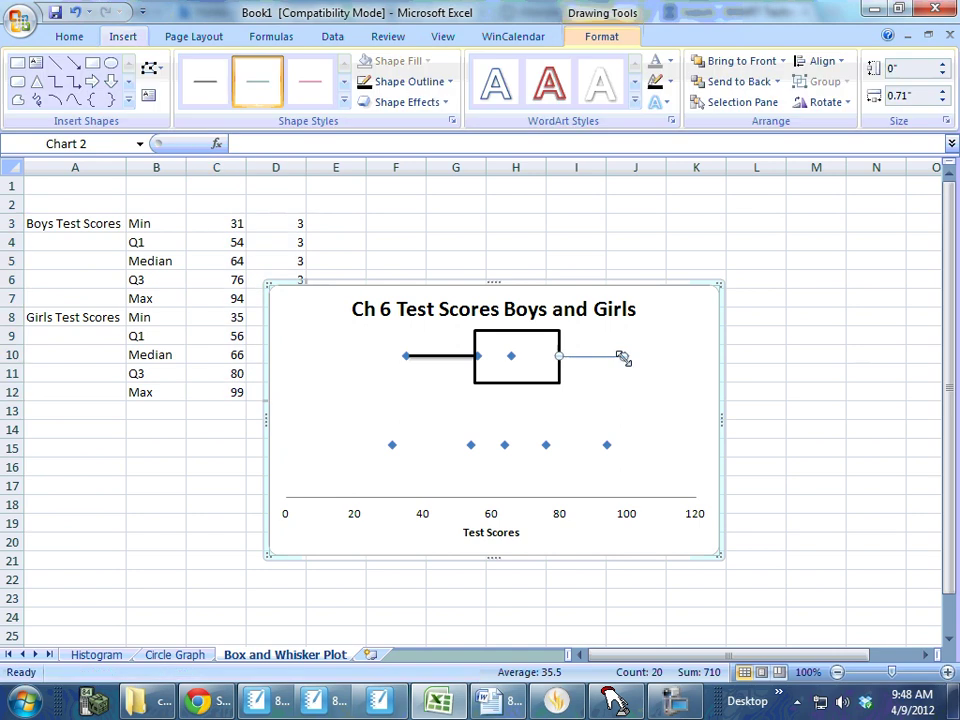
left_click(344, 103)
left_click(203, 146)
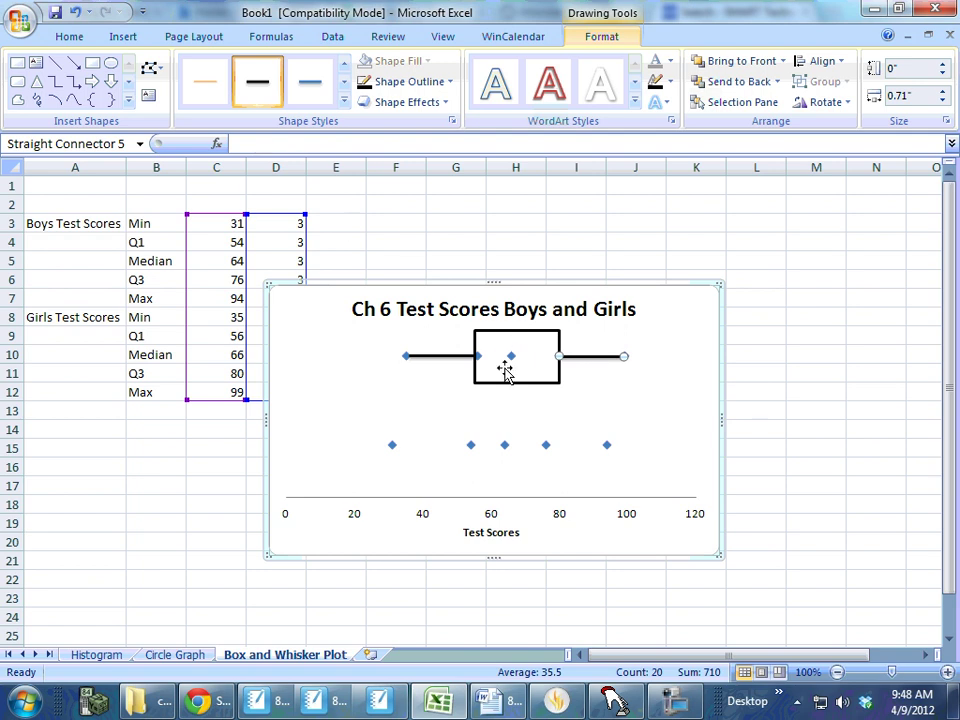
Draw a vertical median line about 0.58" tall inside the girls' box, from its upper edge to its lower edge.
left_click(125, 40)
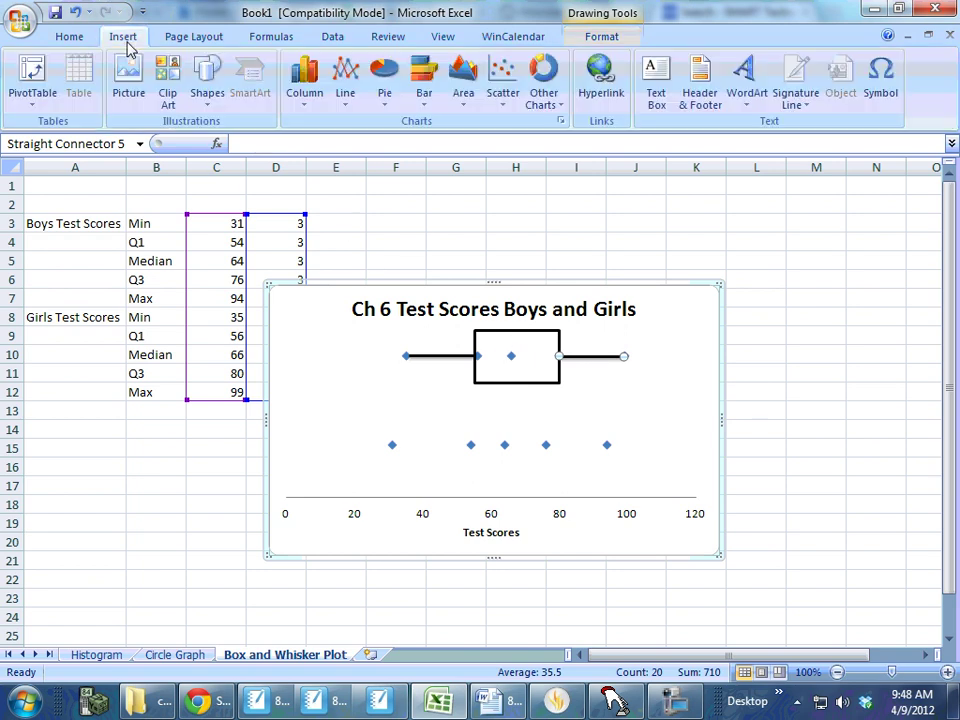
left_click(200, 74)
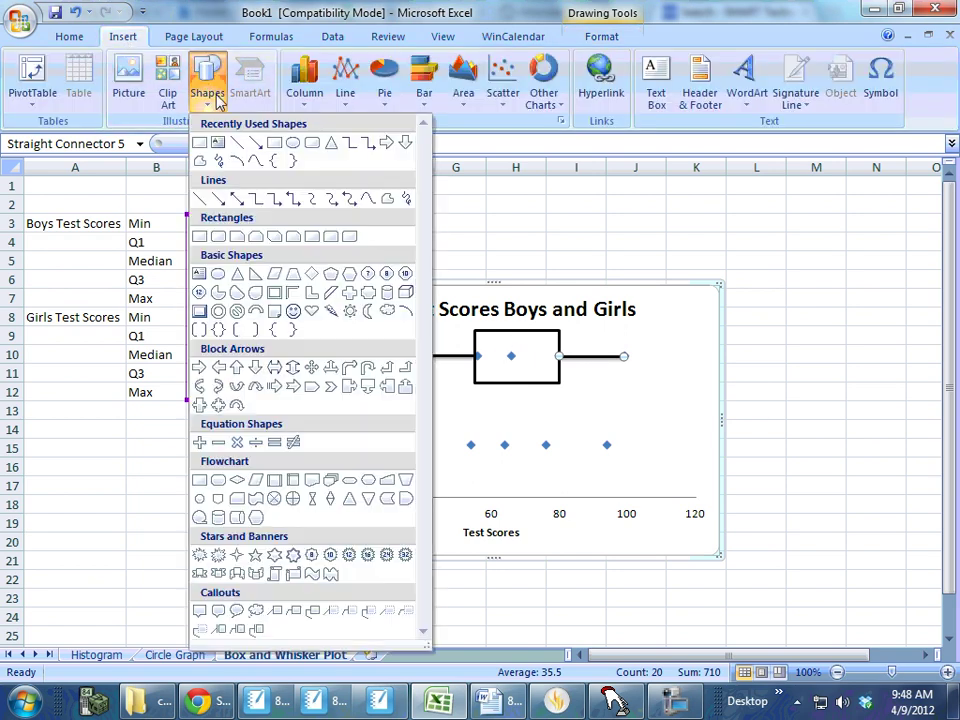
left_click(238, 145)
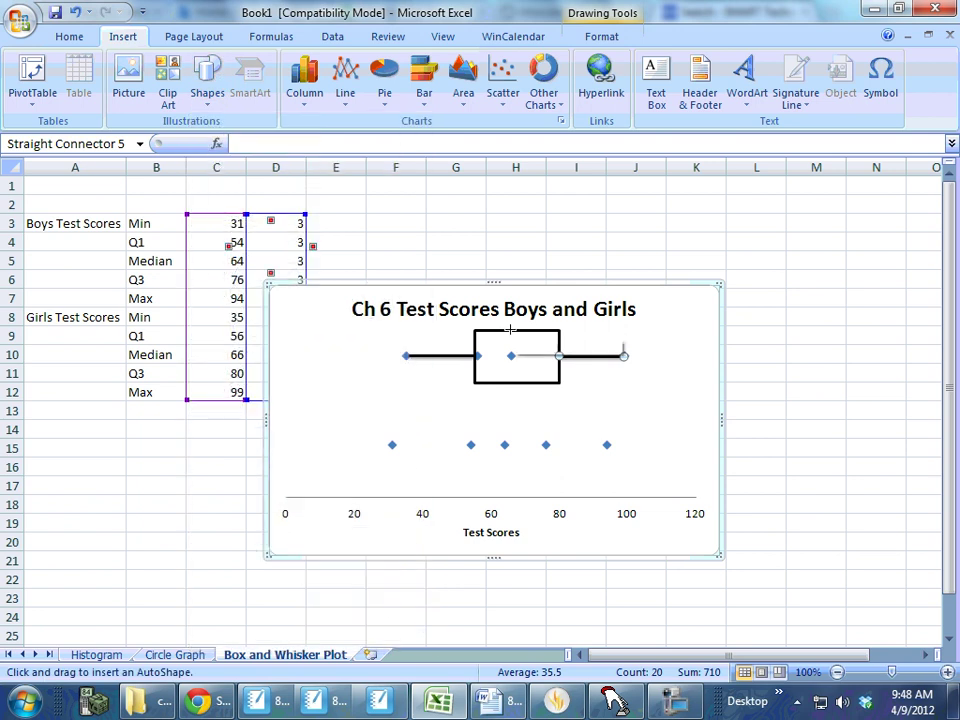
left_click_drag(511, 342, 510, 382)
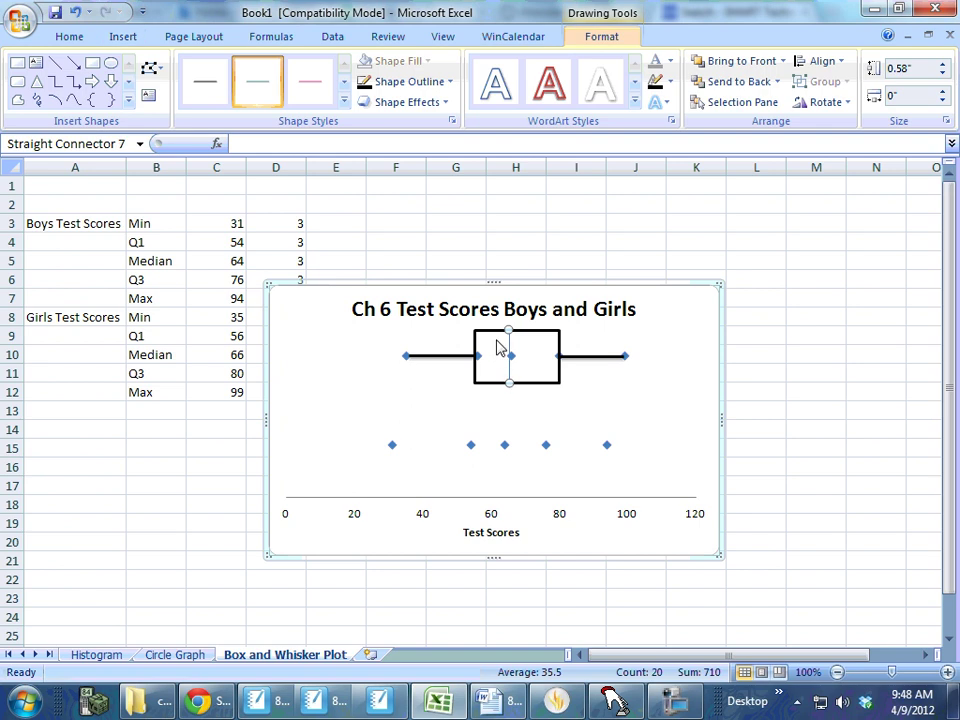
Shift the girls' median line slightly onto the median point and apply the thick black preset line style.
left_click(490, 333)
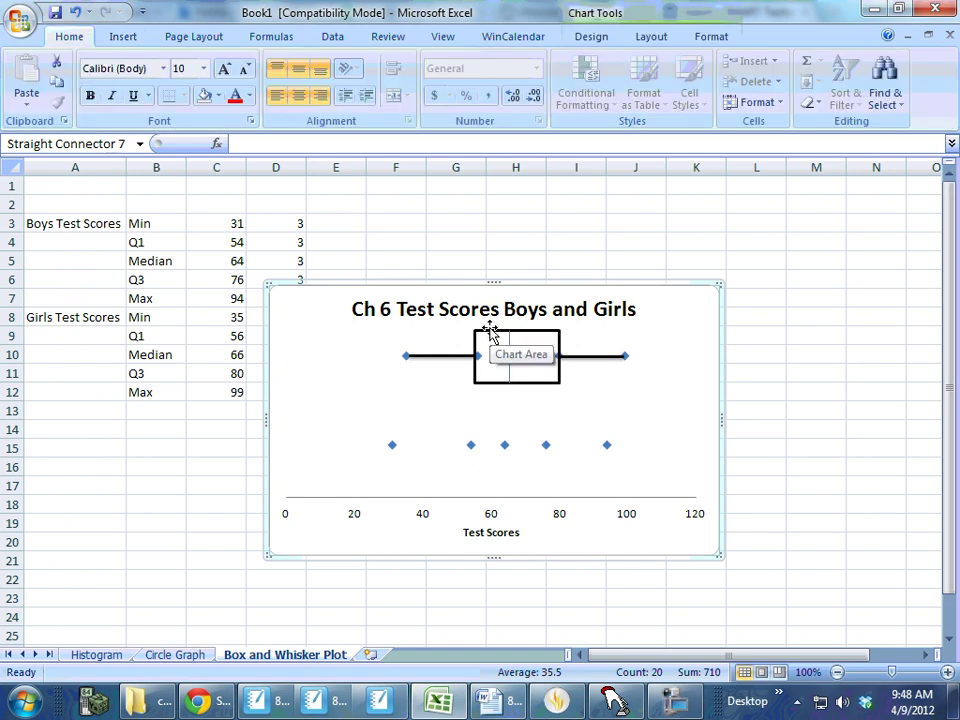
left_click(511, 345)
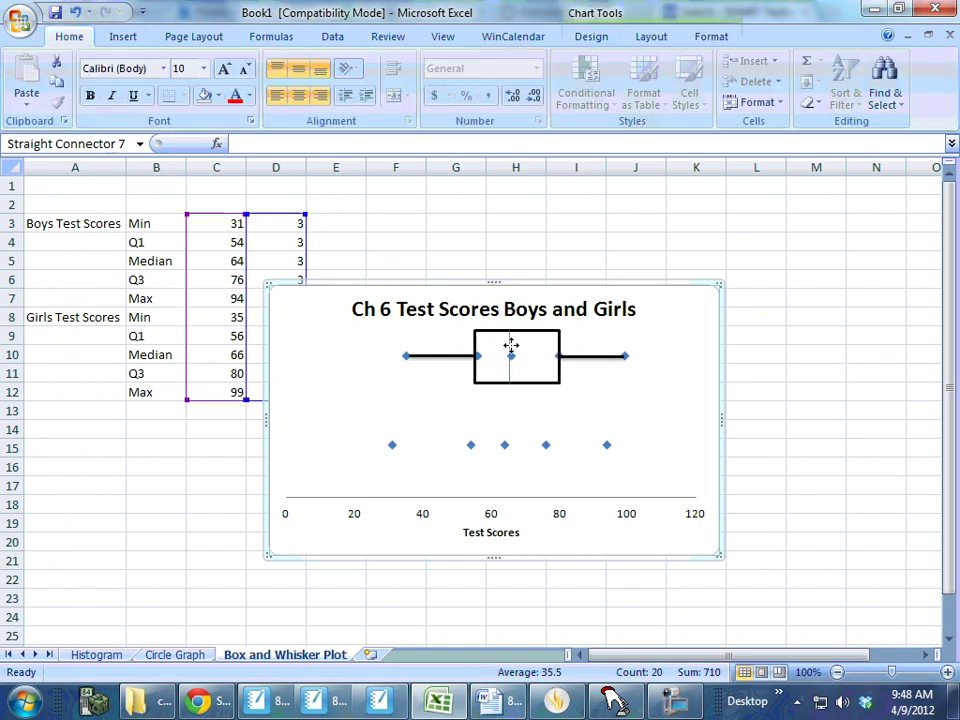
left_click(515, 350)
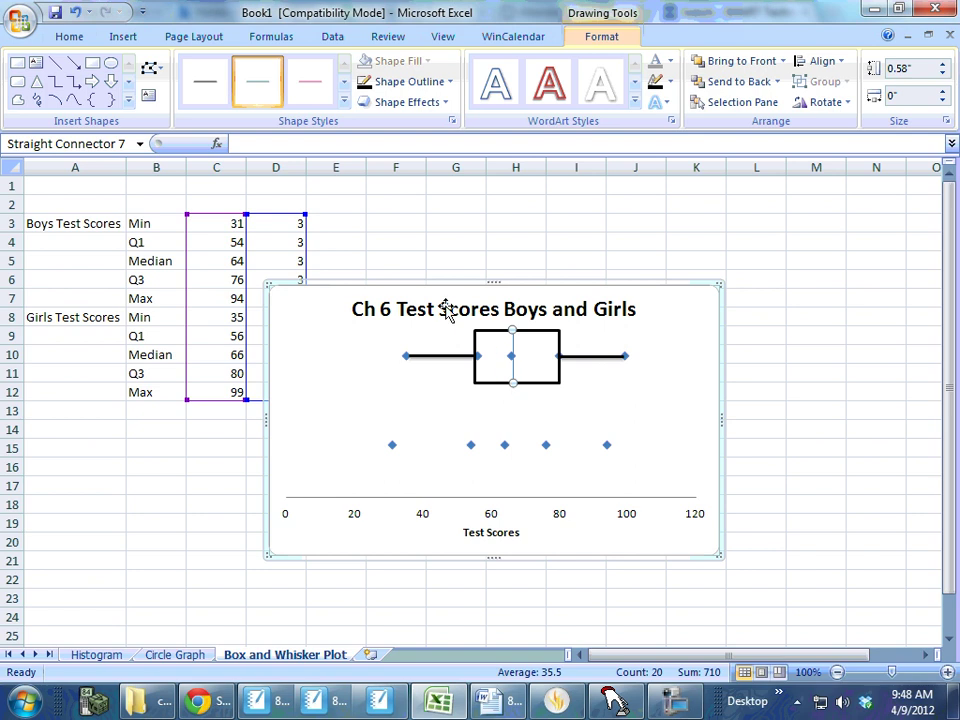
left_click(342, 100)
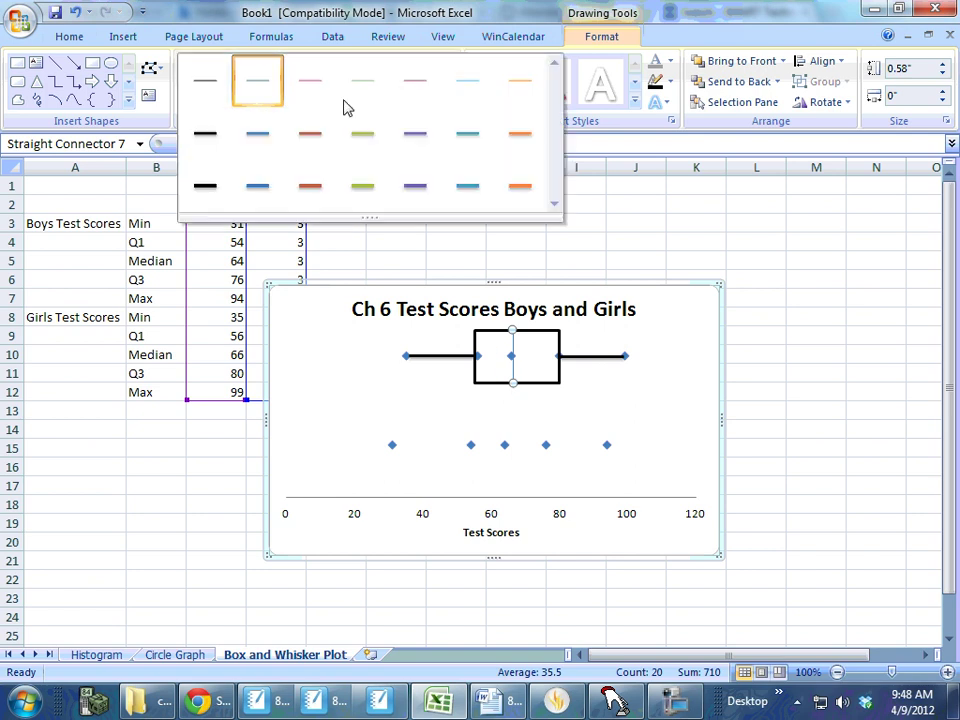
left_click(213, 152)
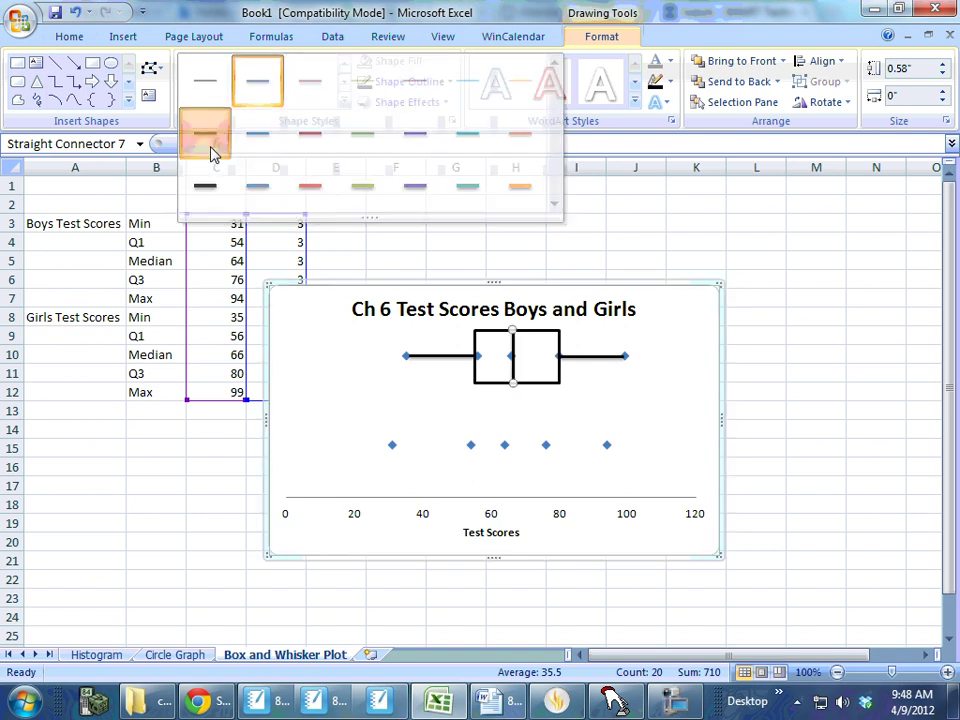
Draw a rectangle about 0.72" tall and 0.85" wide spanning the boys' Q1 and Q3 points in the chart.
left_click(664, 402)
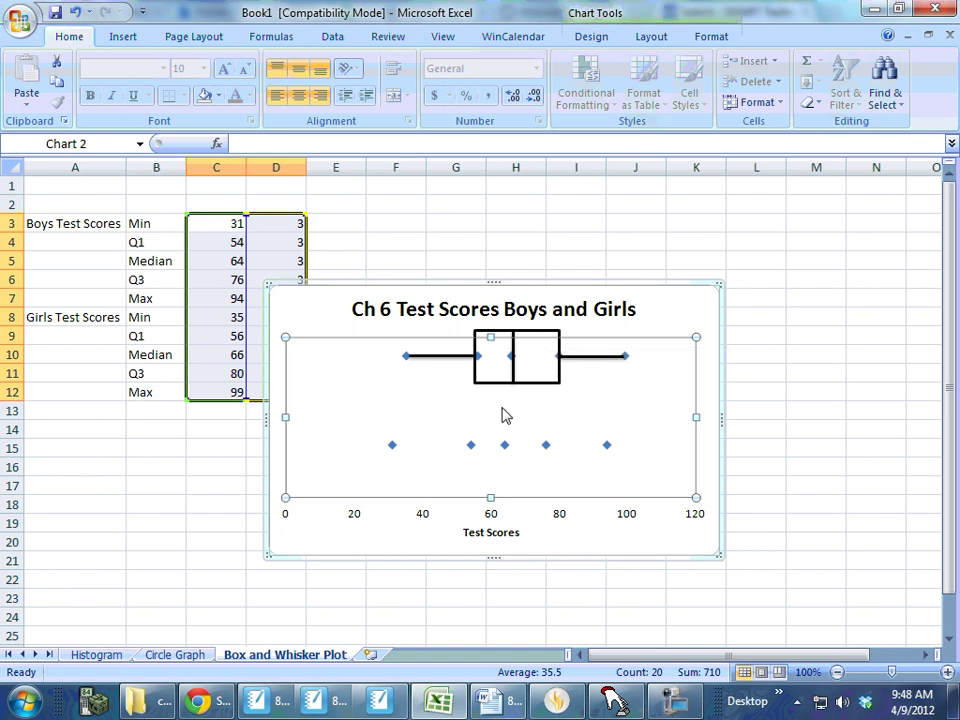
left_click(125, 37)
left_click(206, 78)
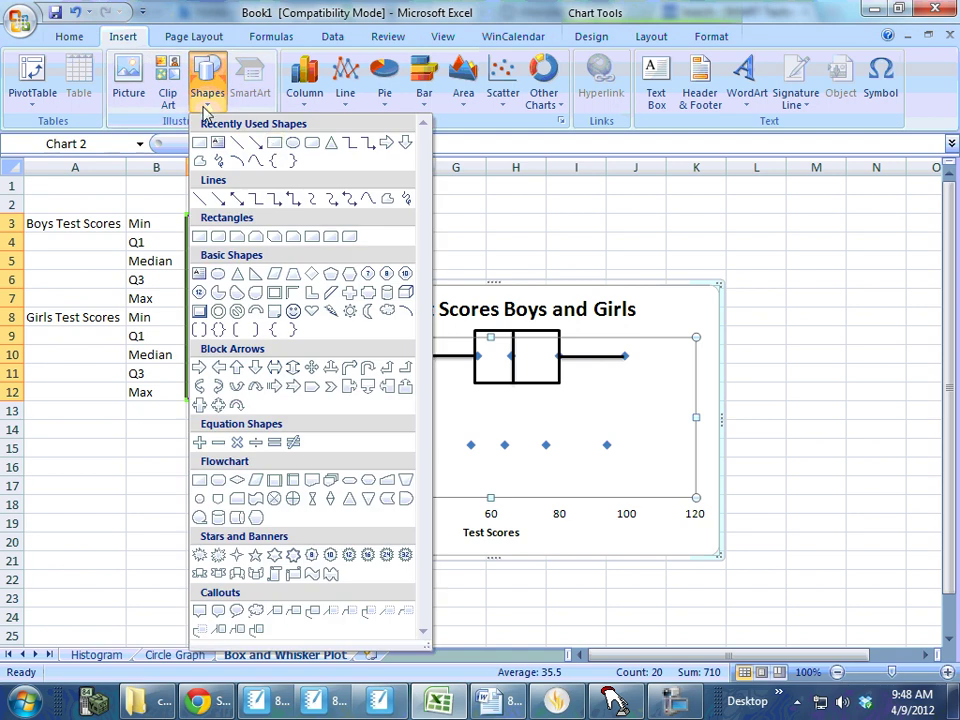
left_click(274, 147)
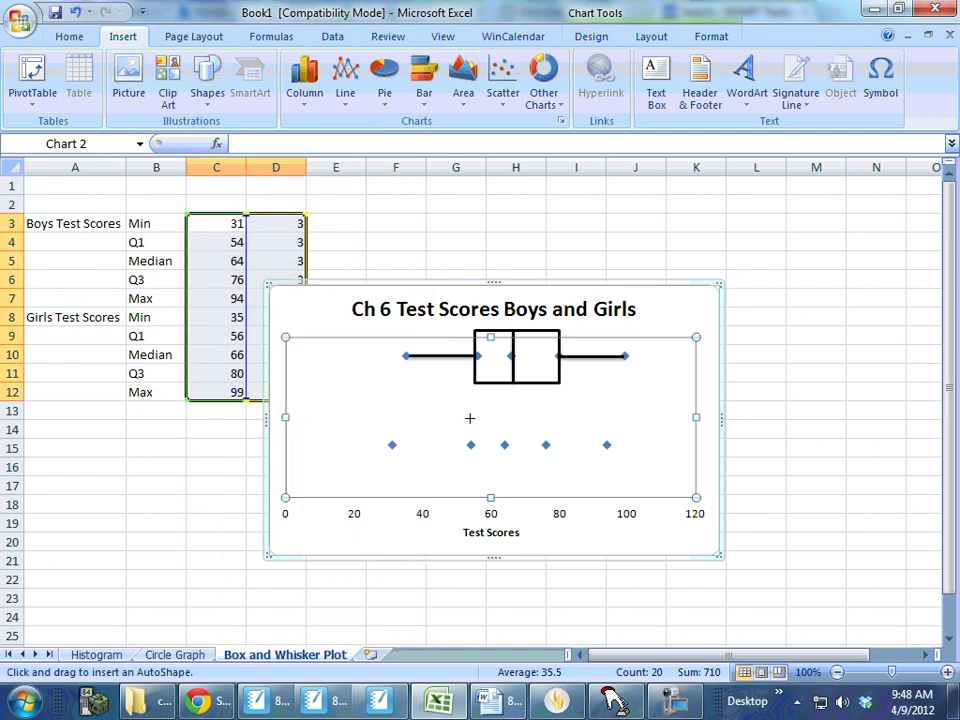
mouse_move(467, 411)
left_mouse_down()
mouse_move(531, 476)
mouse_move(553, 474)
mouse_move(545, 477)
left_mouse_up()
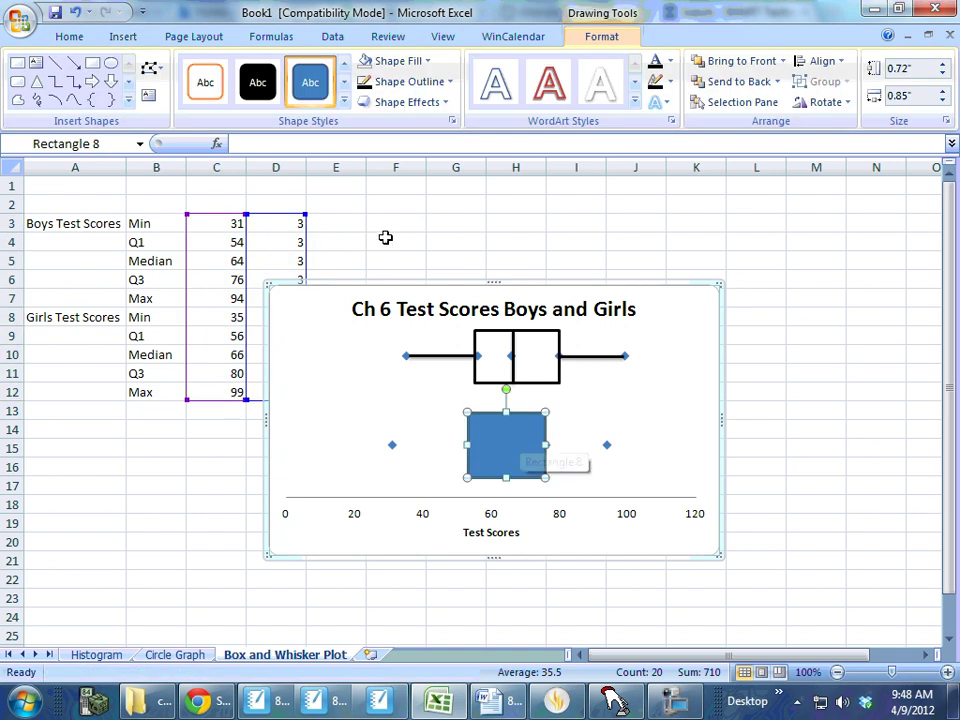
Apply the white-filled preset style with an orange outline to the boys' box and remove its outline.
left_click(204, 84)
left_click(410, 81)
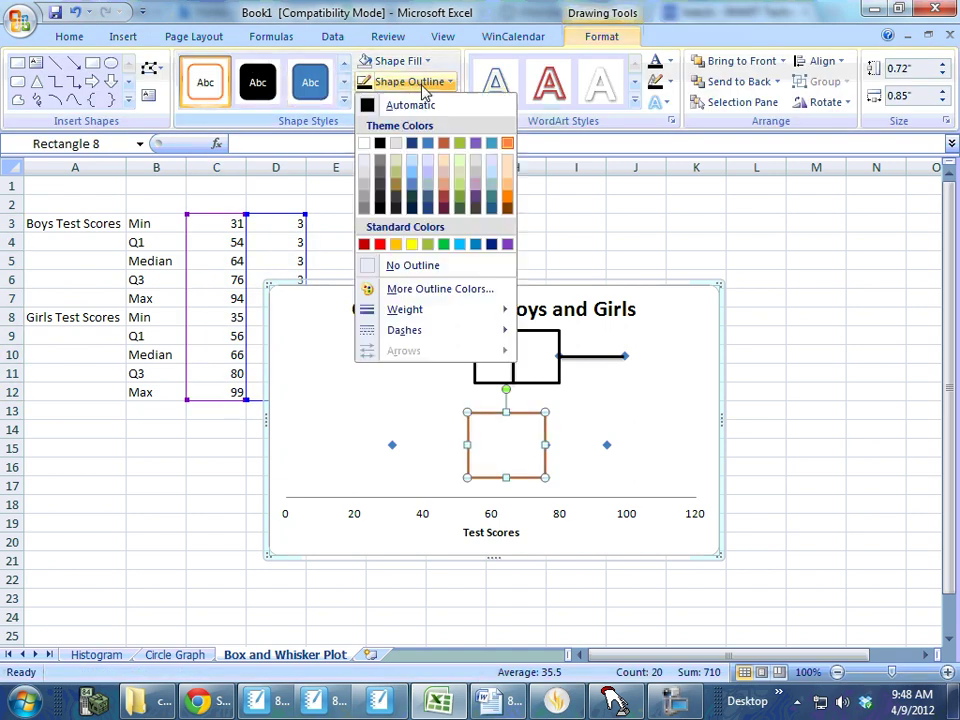
left_click(420, 265)
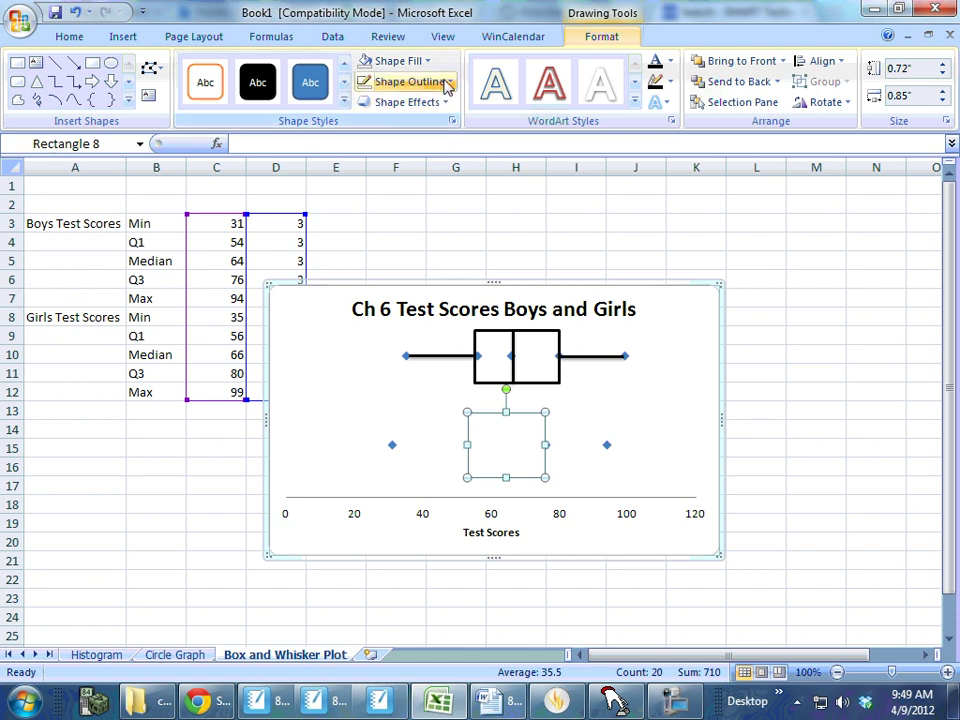
Give the boys' box a 2¼ pt outline and set it to No Fill.
left_click(448, 82)
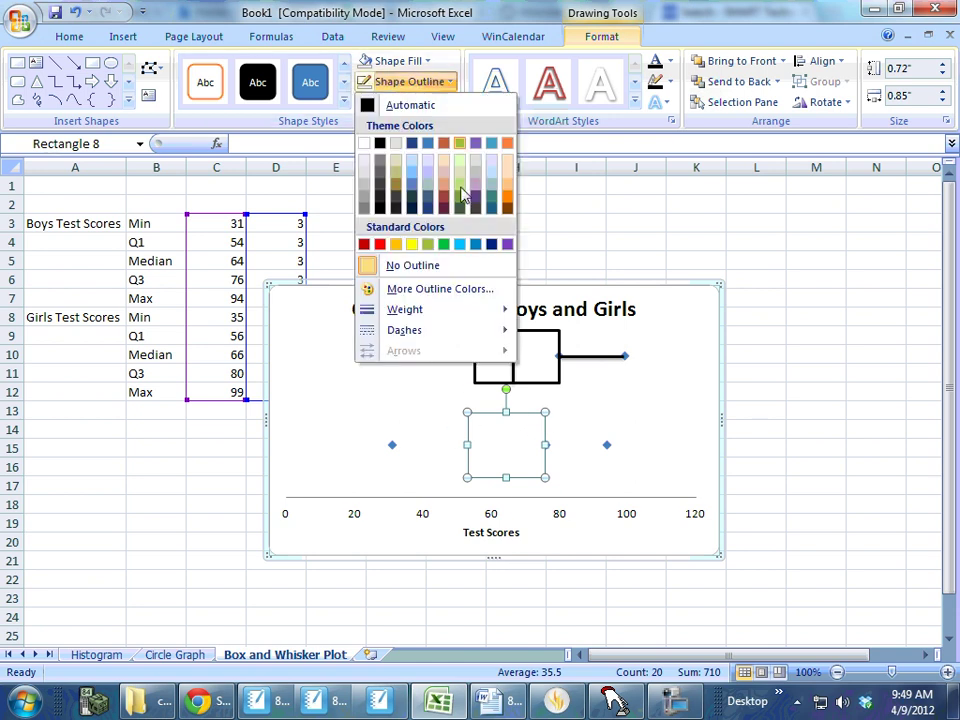
mouse_move(488, 316)
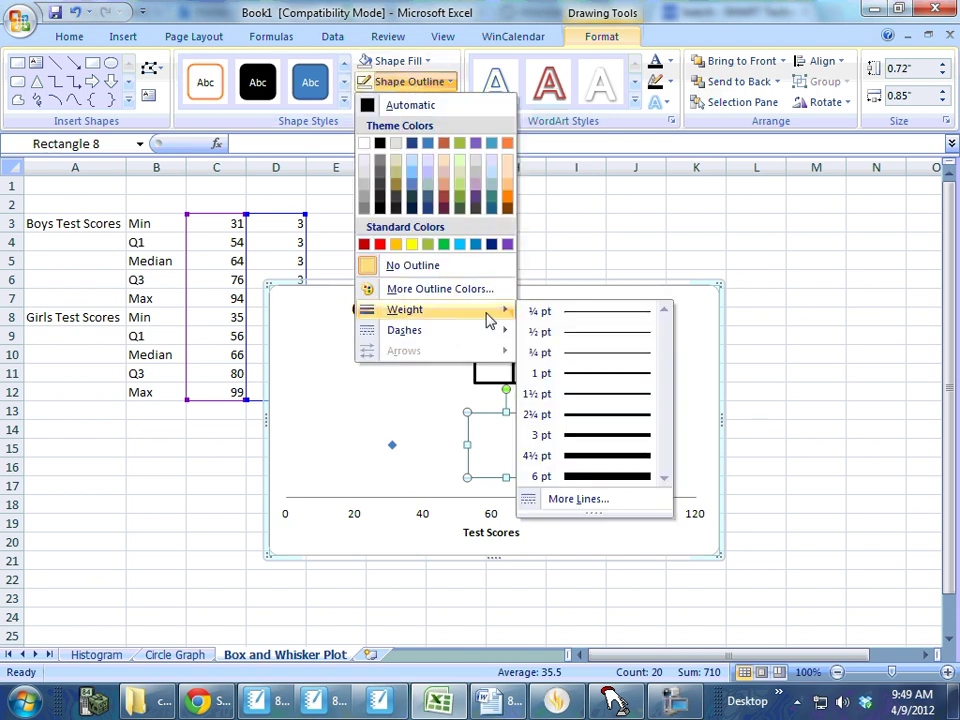
left_click(600, 422)
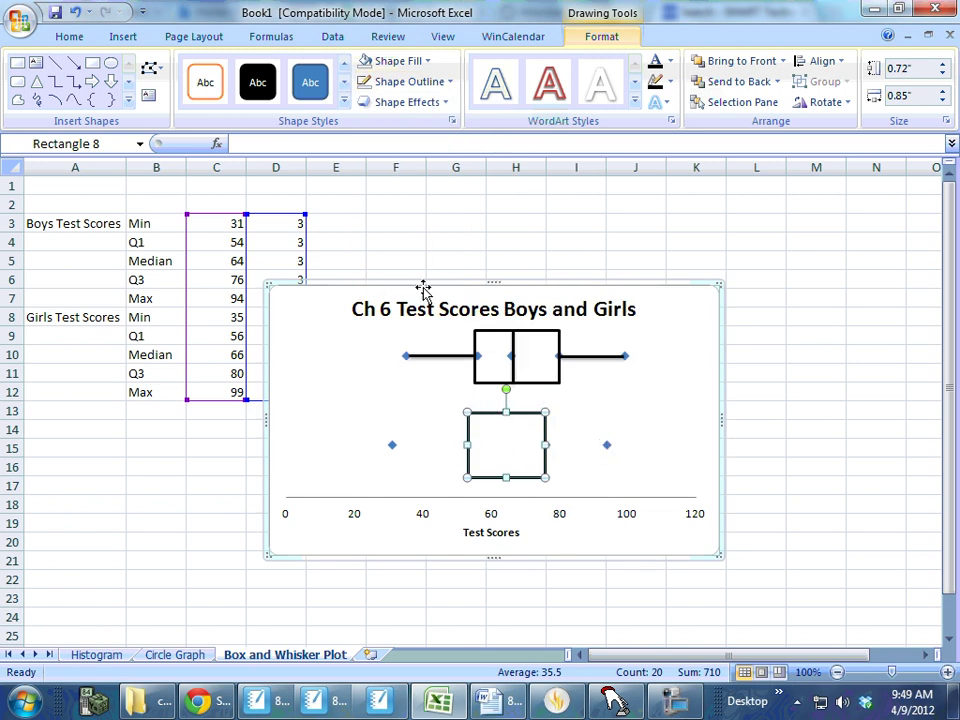
left_click(434, 81)
left_click(428, 62)
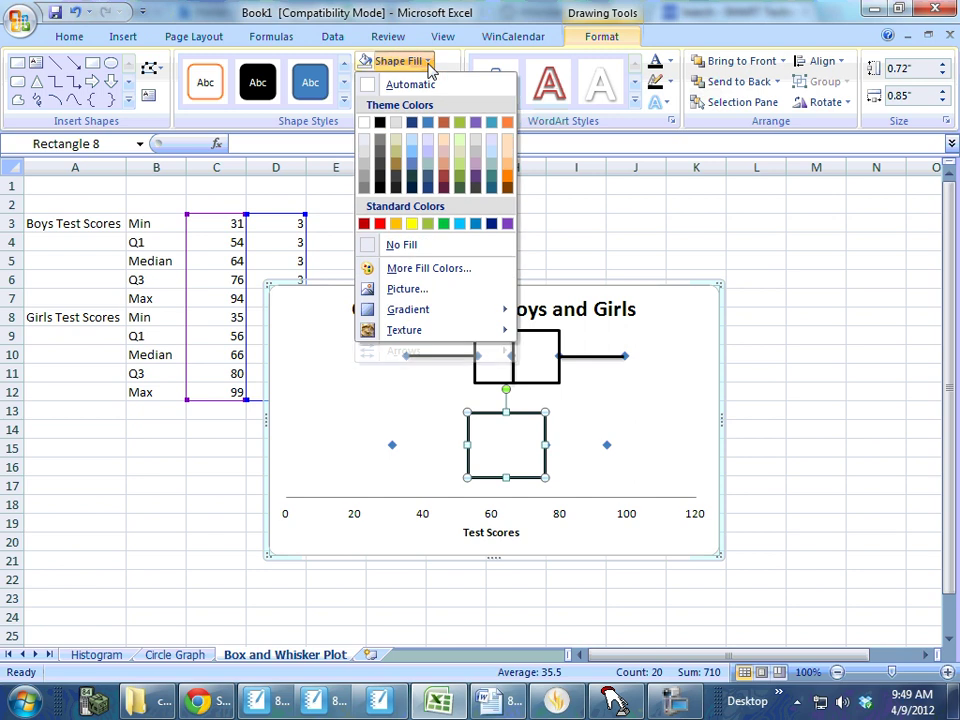
left_click(405, 246)
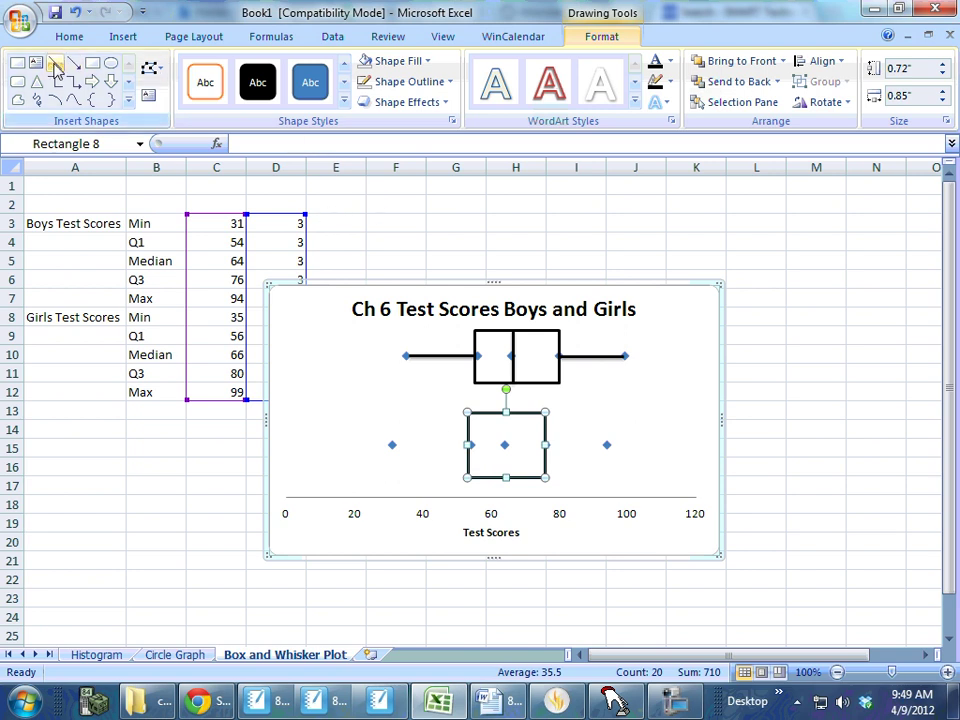
Draw a straight whisker about 0.83" long from the boys' Q1 edge to their minimum point and apply the thick black preset line style.
left_click(123, 36)
left_click(207, 75)
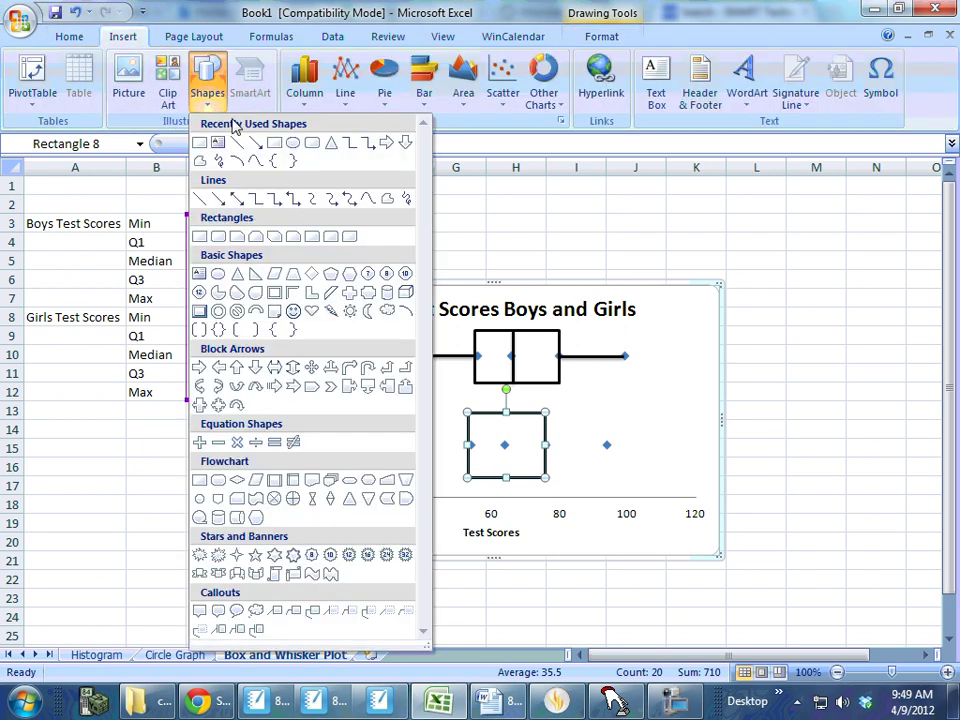
left_click(210, 141)
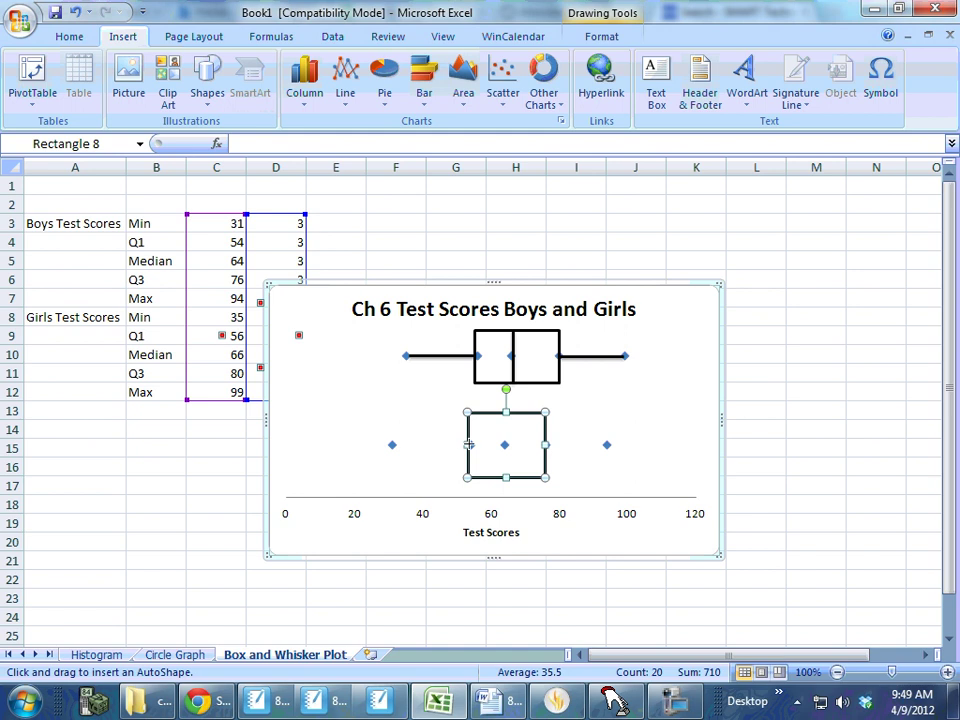
left_click_drag(468, 444, 393, 444)
left_click(343, 104)
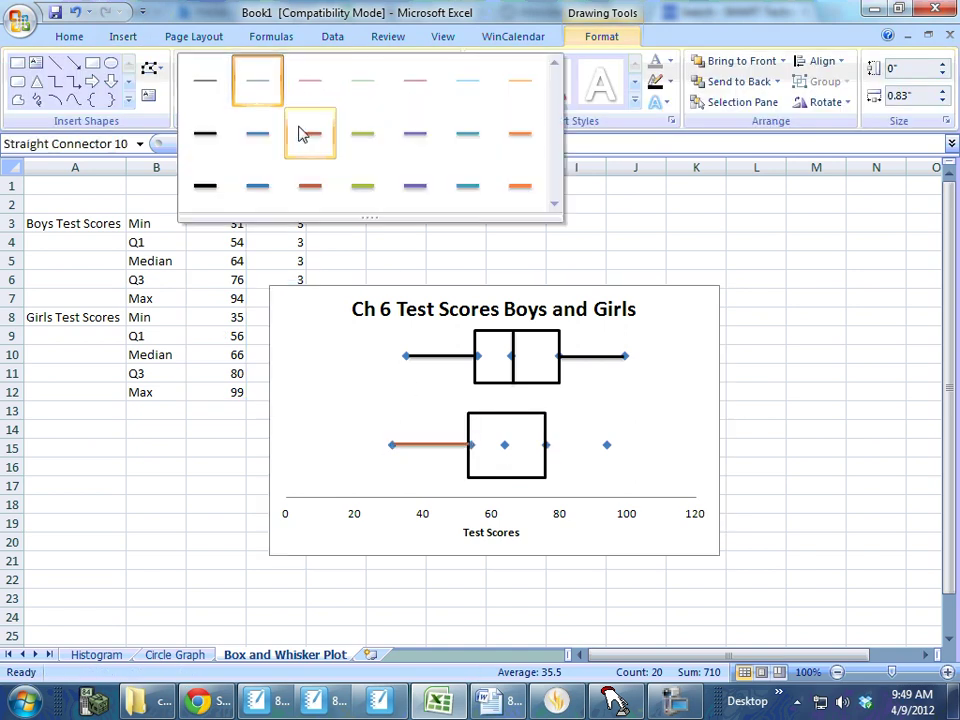
left_click(207, 148)
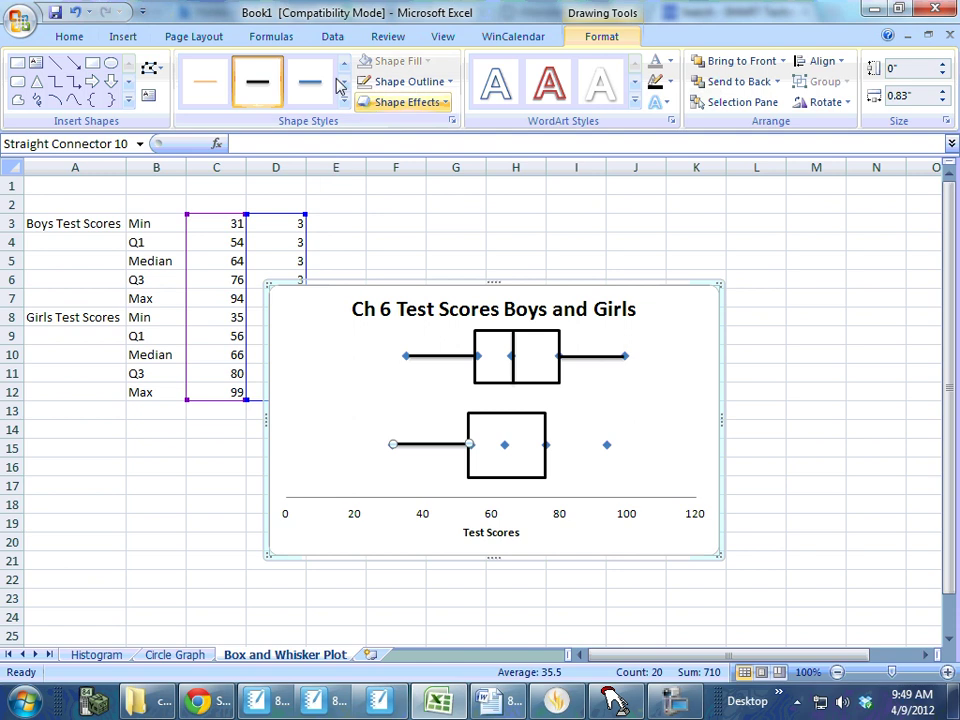
Draw a straight whisker about 0.7" long from the boys' Q3 edge to their maximum point and apply the thick black preset line style.
left_click(54, 62)
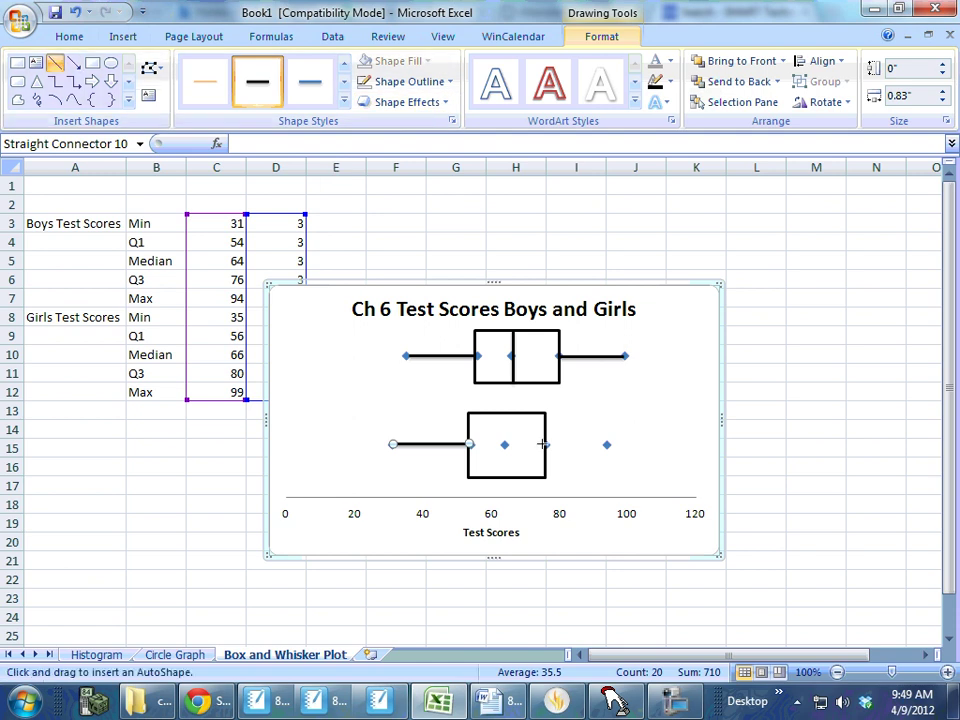
left_click_drag(546, 444, 608, 445)
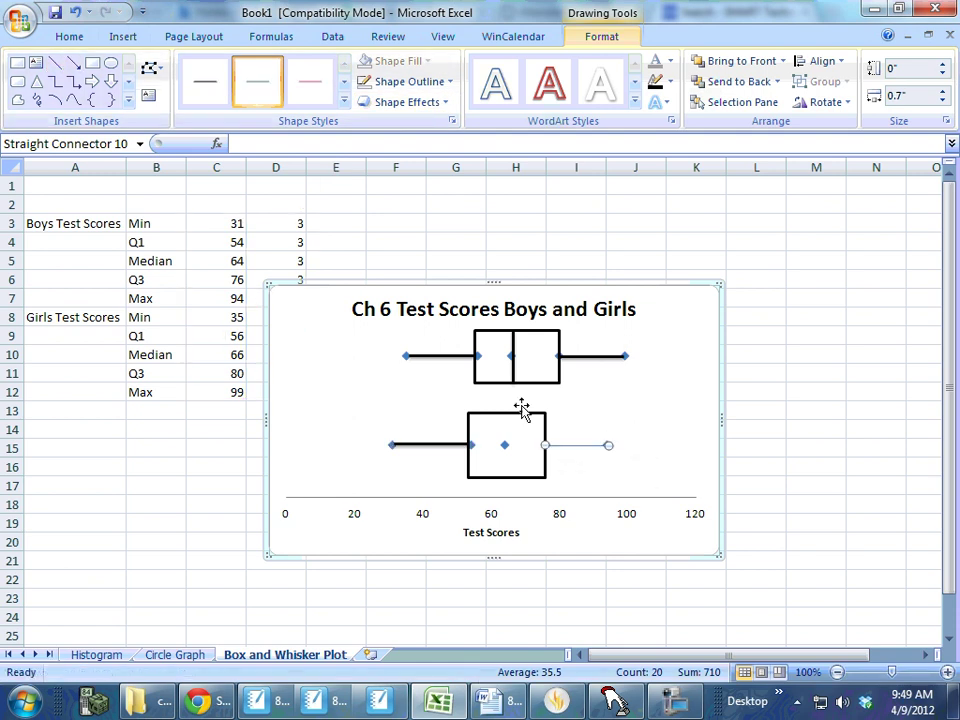
left_click(342, 103)
left_click(210, 160)
Draw a vertical line about 0.75" tall through the boys' median point across their box and apply the thick black preset line style.
left_click(54, 62)
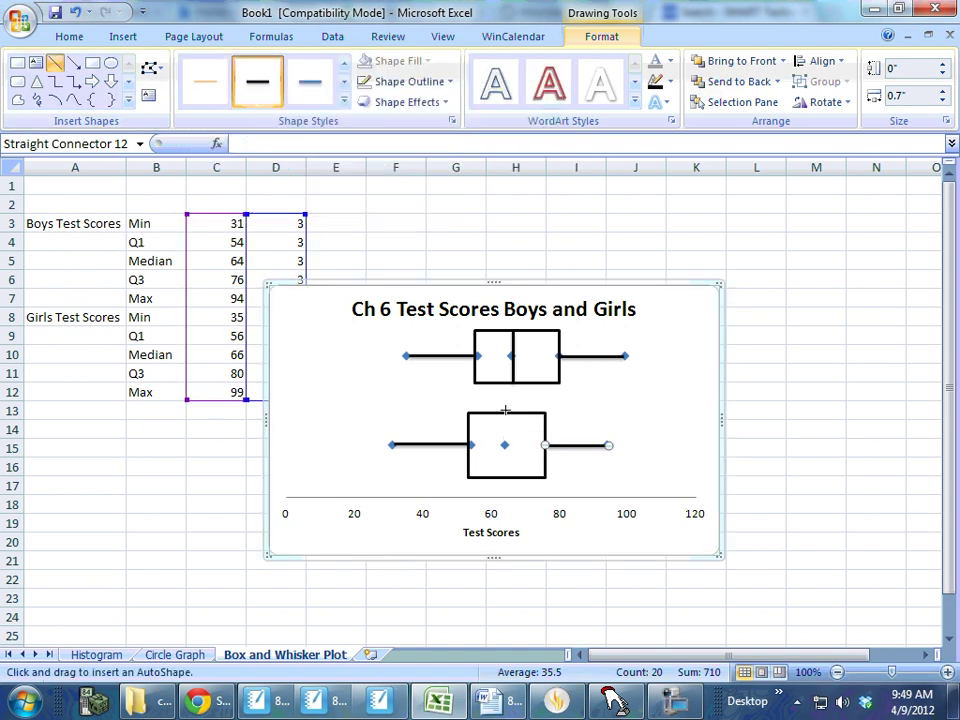
left_click_drag(505, 413, 505, 479)
left_click(344, 101)
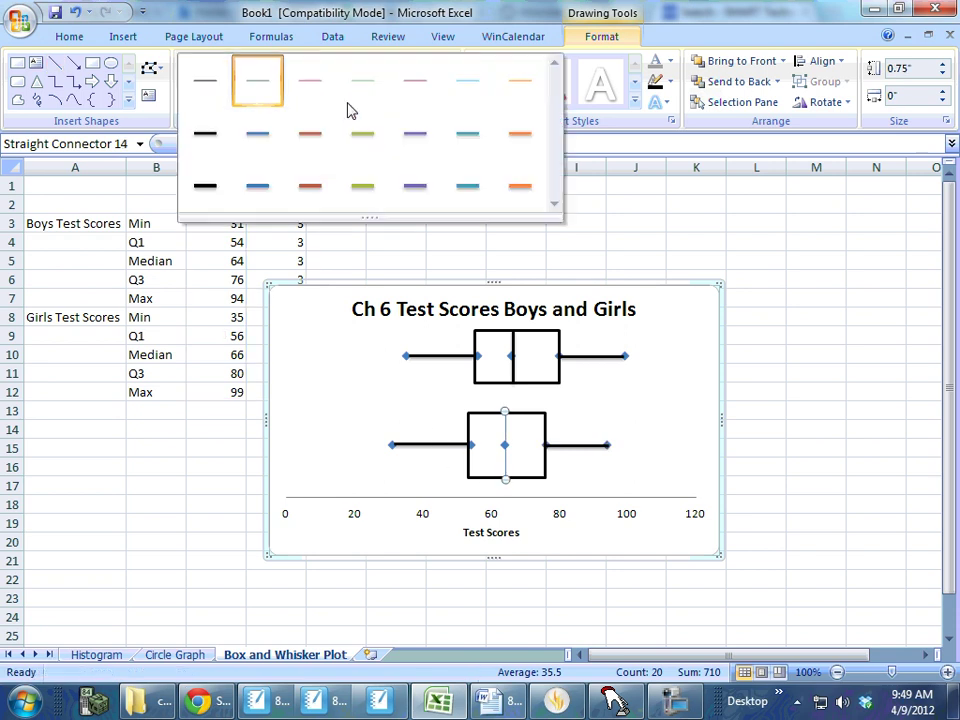
left_click(212, 138)
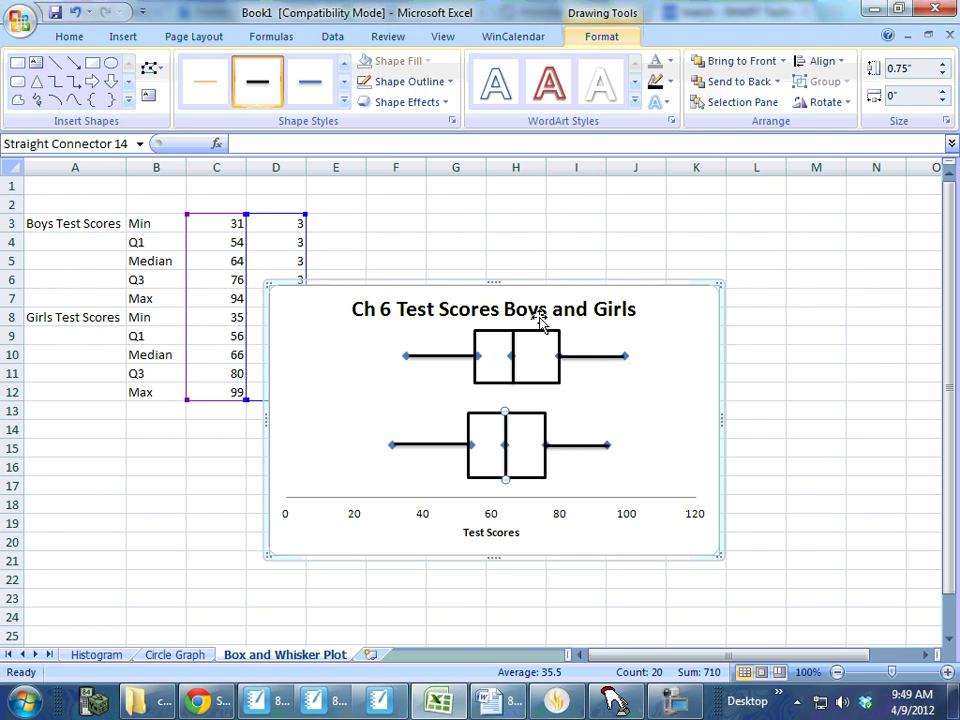
Start inserting a text box inside the chart.
left_click(691, 312)
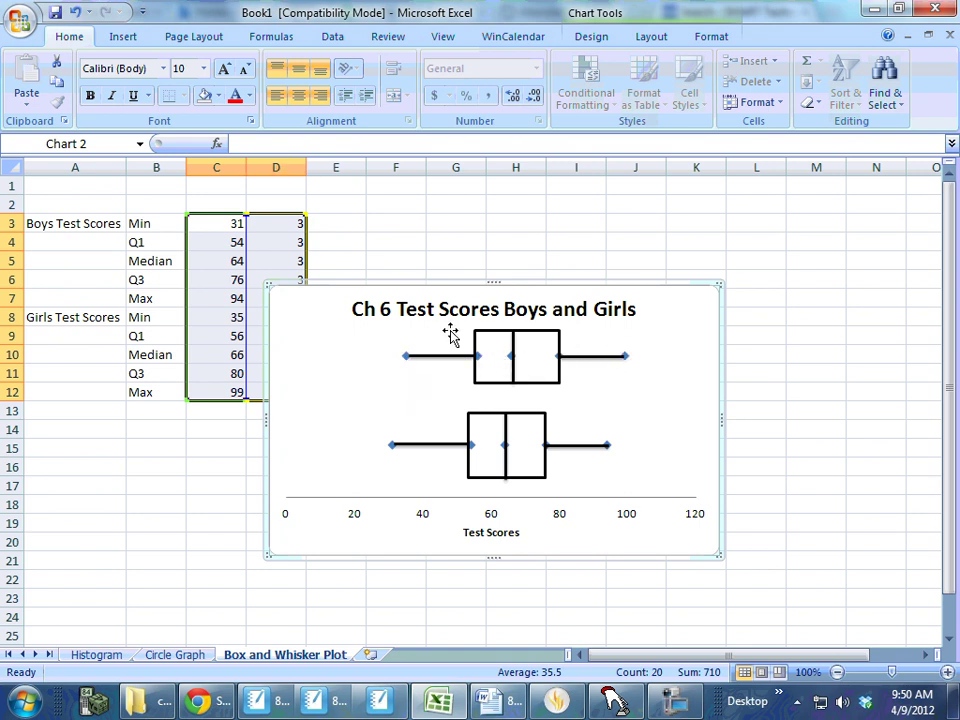
left_click(122, 34)
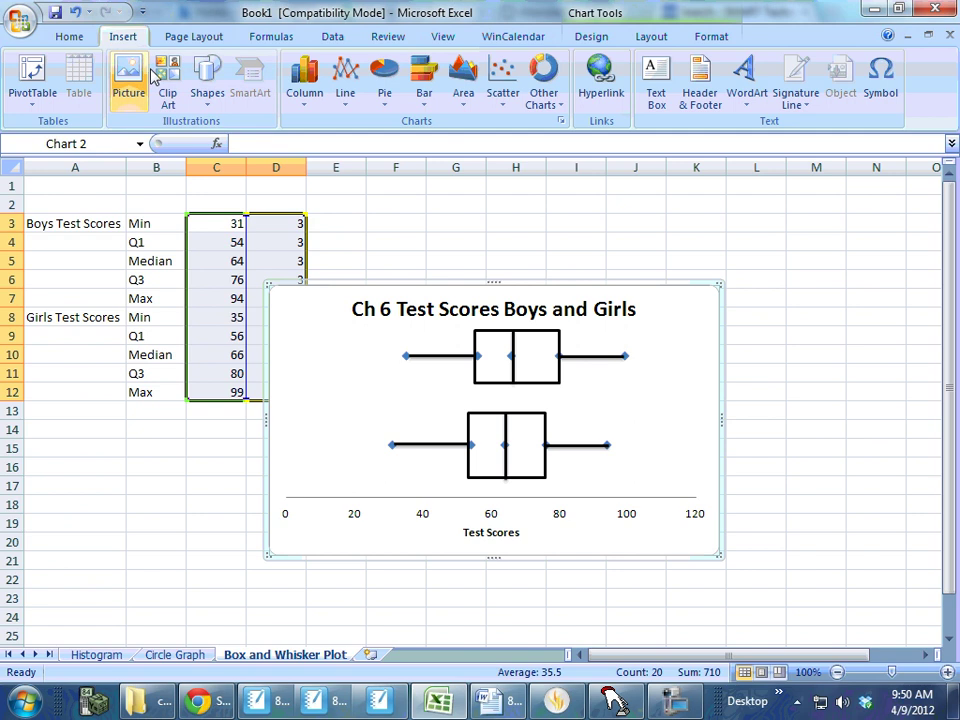
left_click(211, 105)
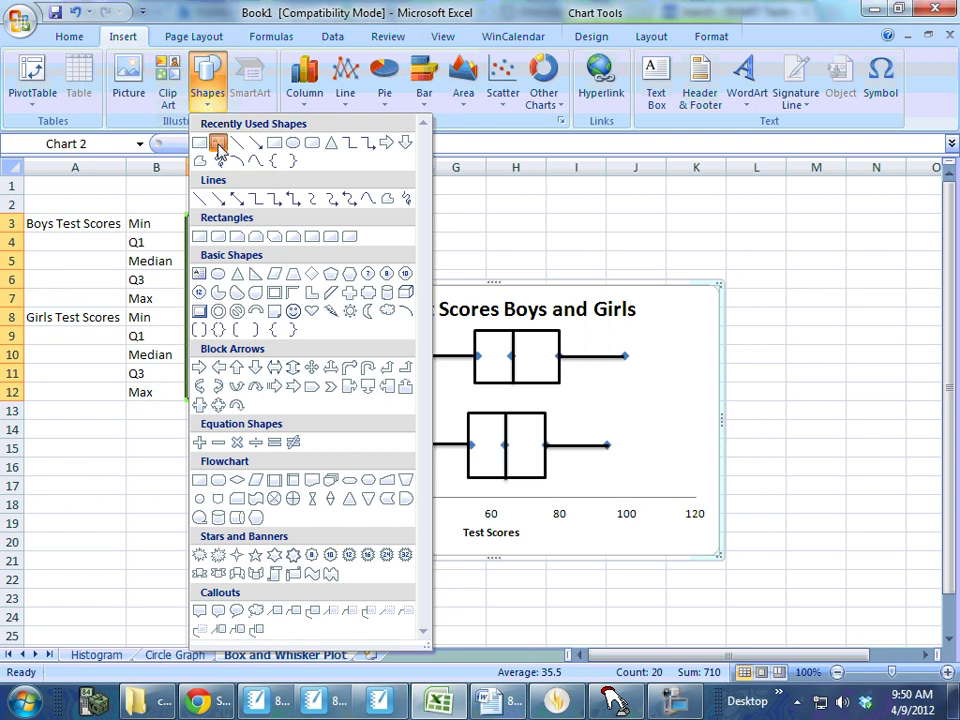
left_click(218, 144)
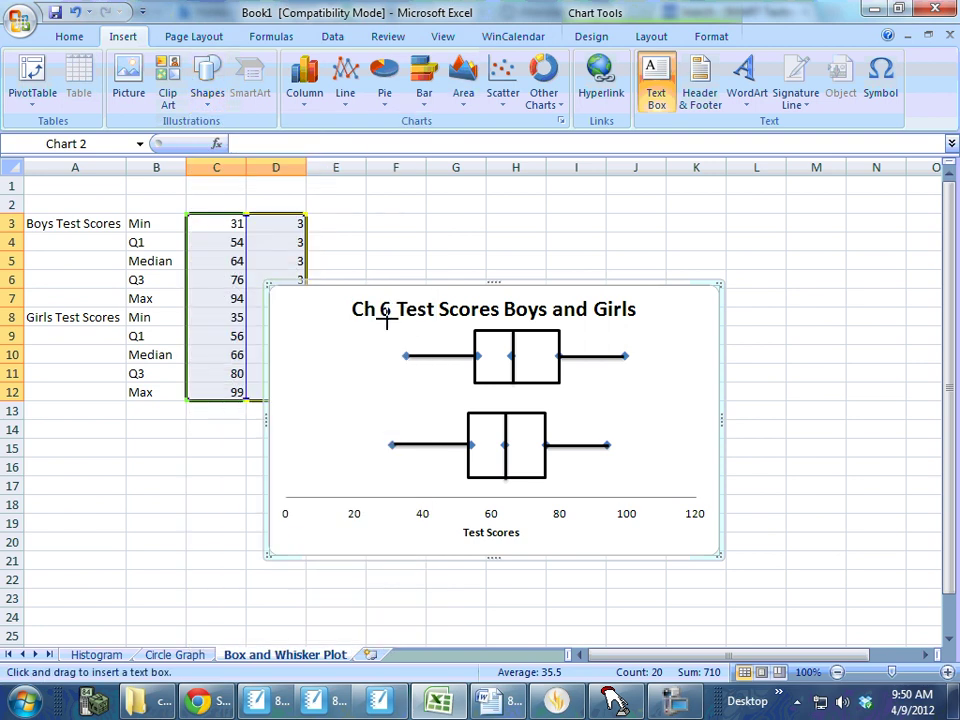